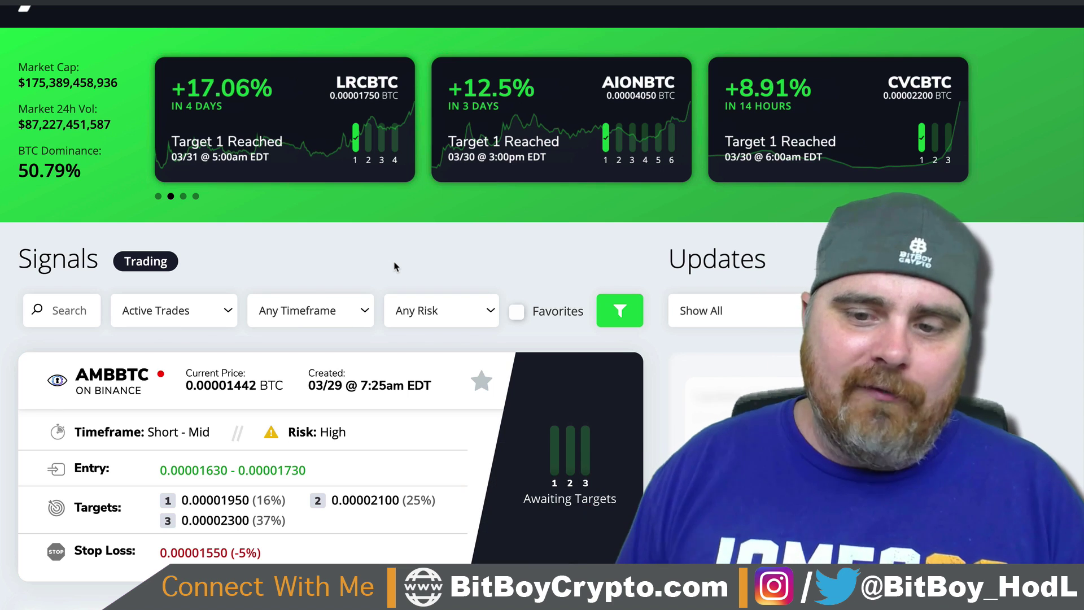
scroll(176, 96, "up", 1)
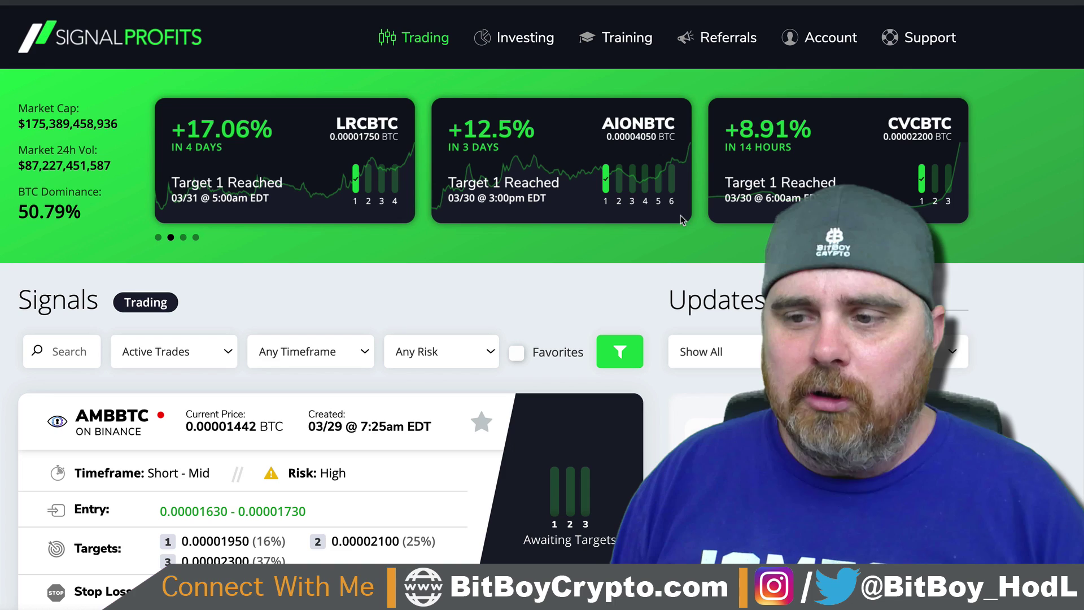
scroll(443, 280, "down", 1)
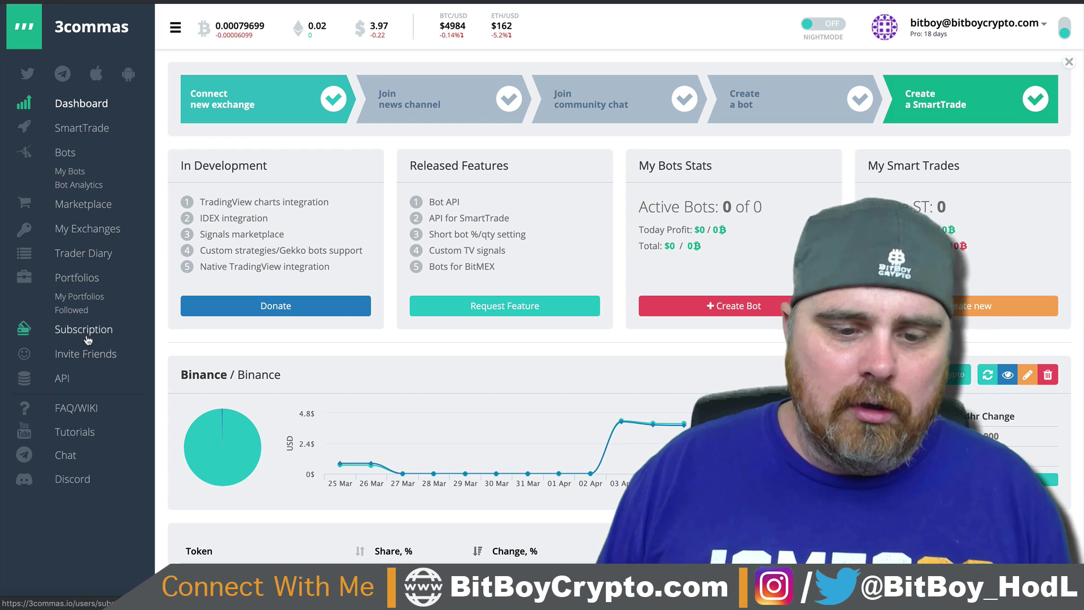
Step: View the API access tokens page and open the form for connecting a new exchange
left_click(68, 375)
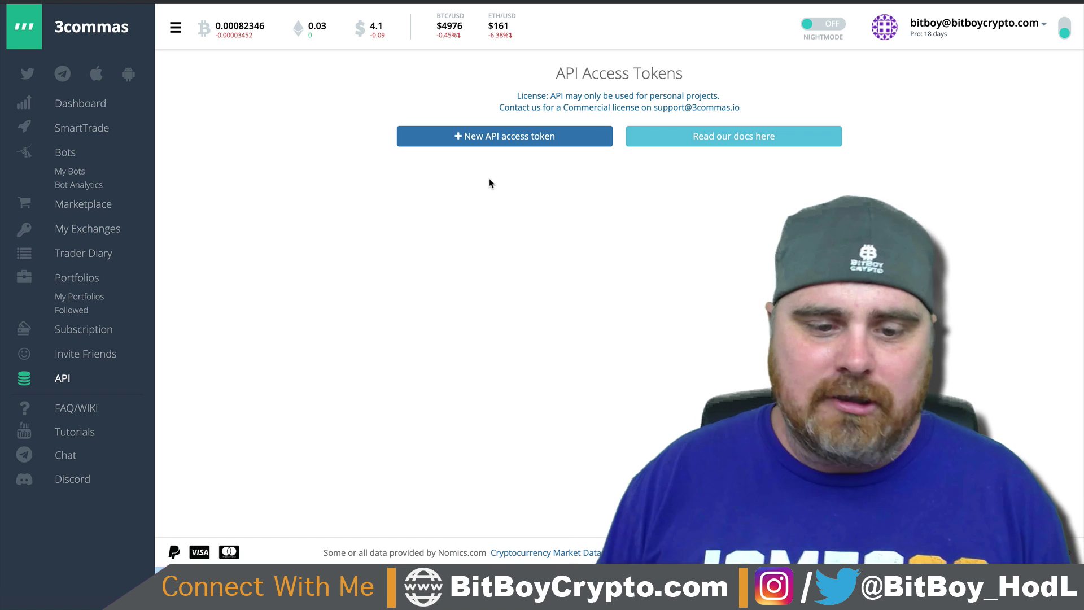
left_click(86, 232)
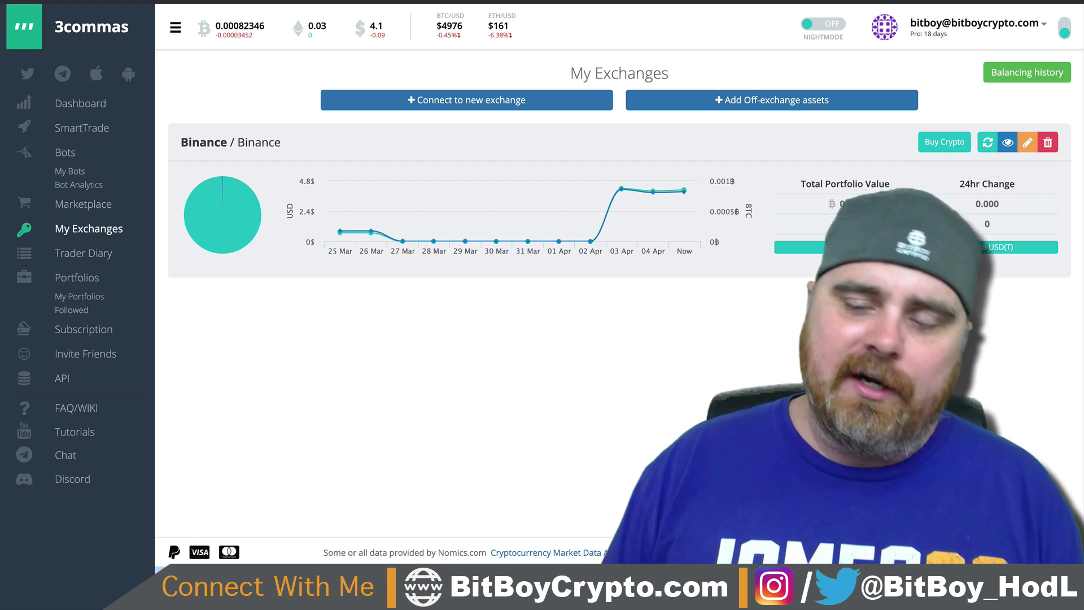
left_click(457, 101)
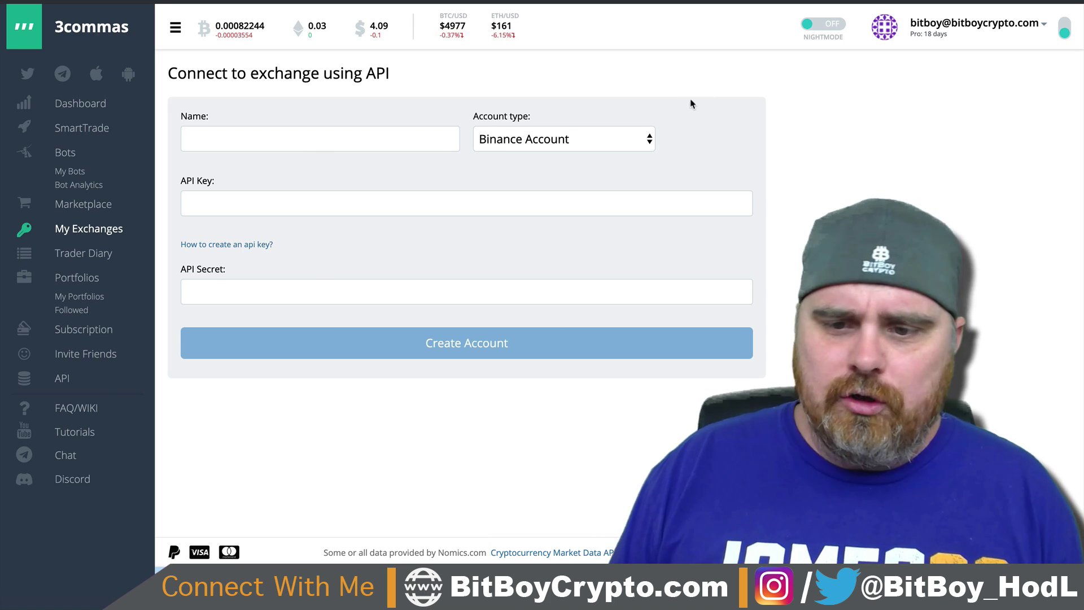
Step: Try the Kucoin Account type in the exchange connection form and switch back to Binance Account
left_click(645, 139)
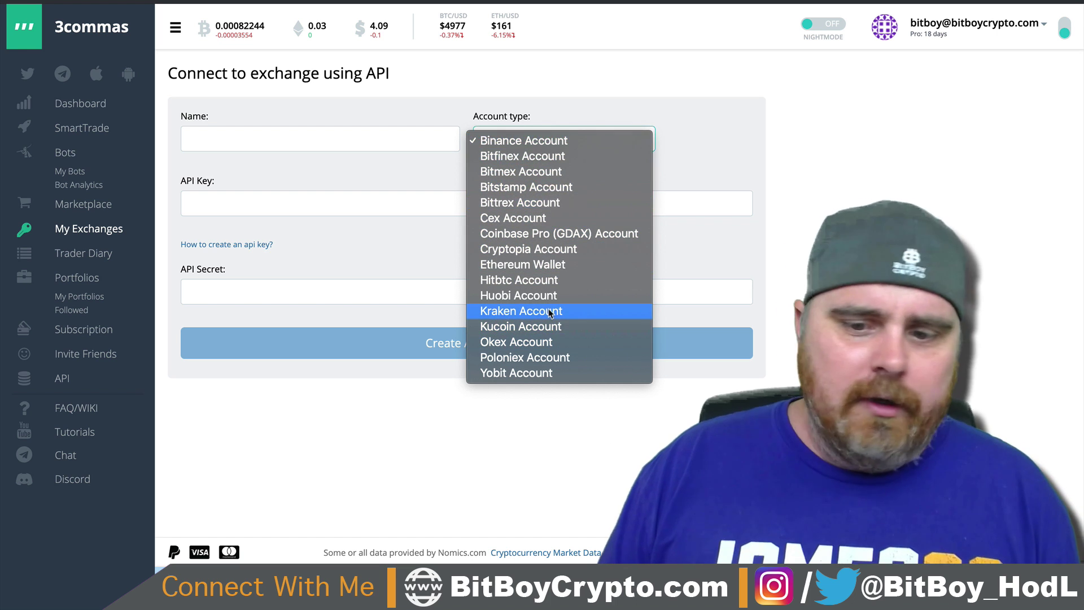
left_click(555, 326)
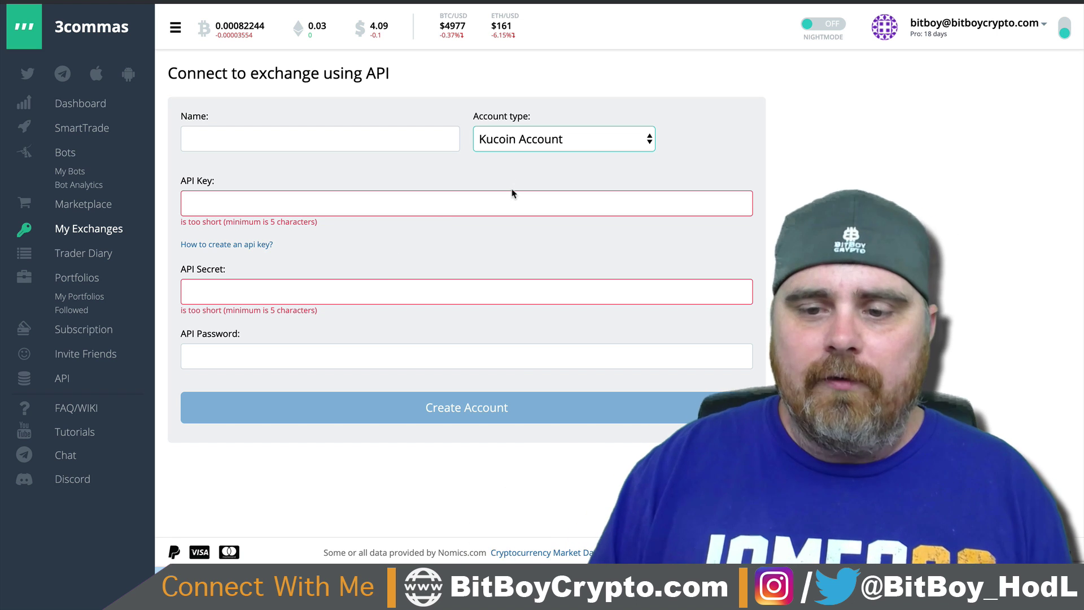
left_click(551, 147)
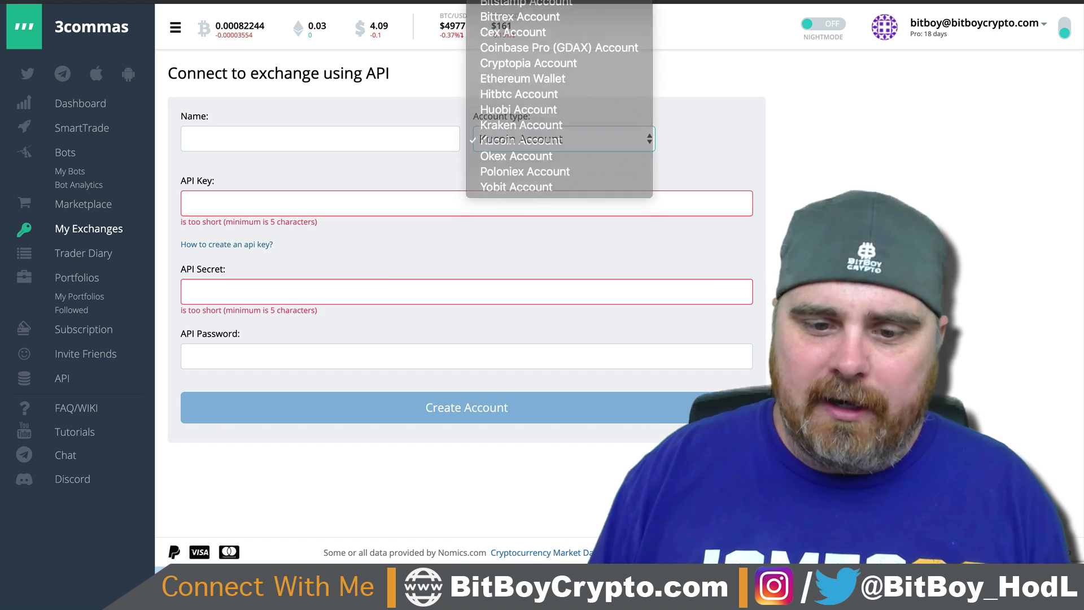
left_click(519, 12)
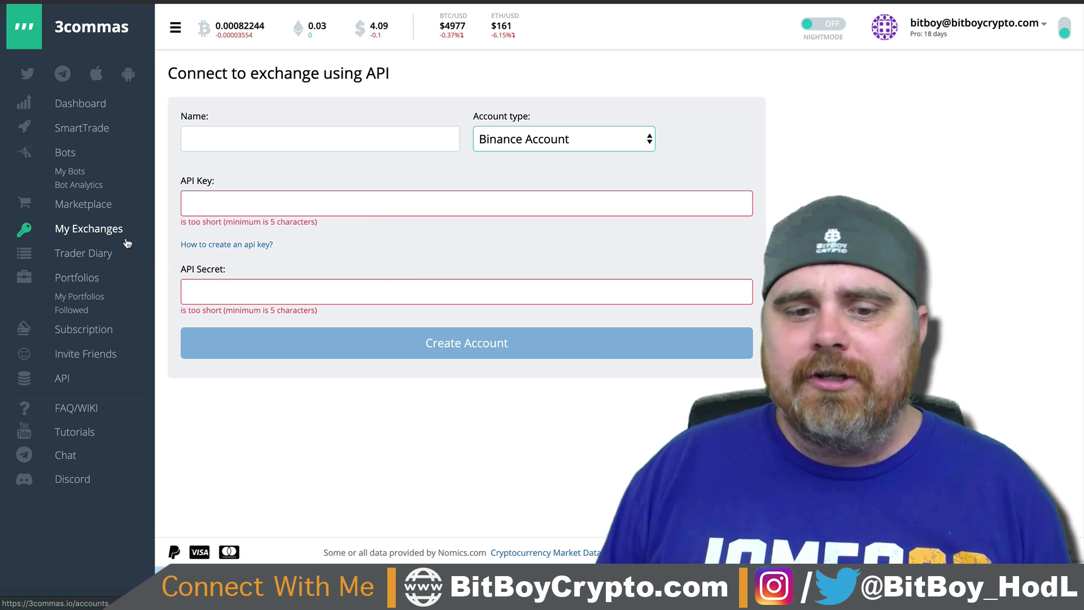
Step: Open the Bots page and browse the shared bot configurations with their profit per day and deals
left_click(66, 152)
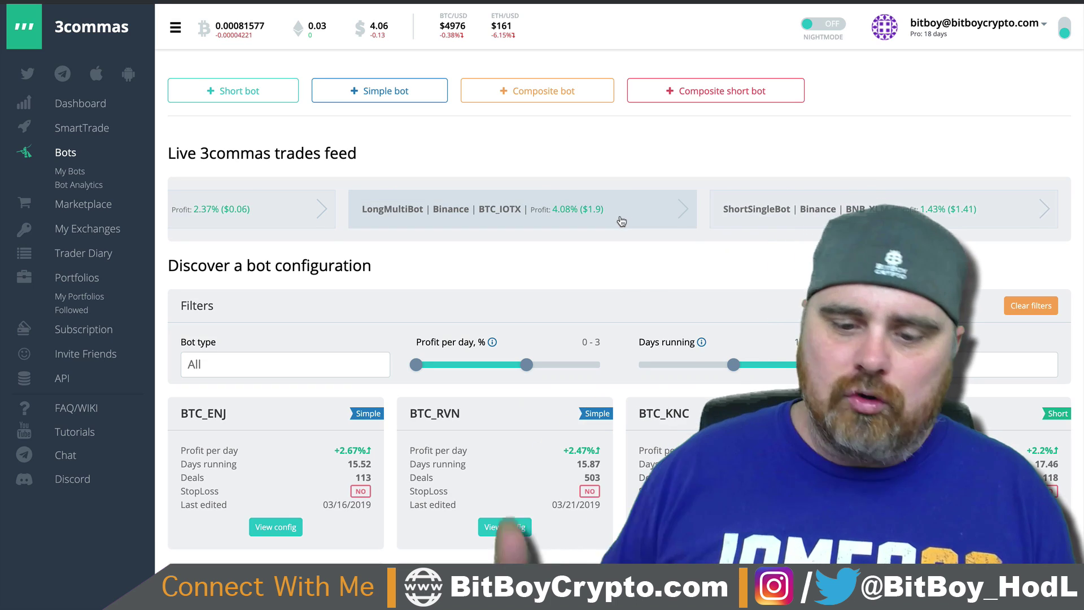
scroll(732, 252, "down", 4)
scroll(730, 249, "down", 4)
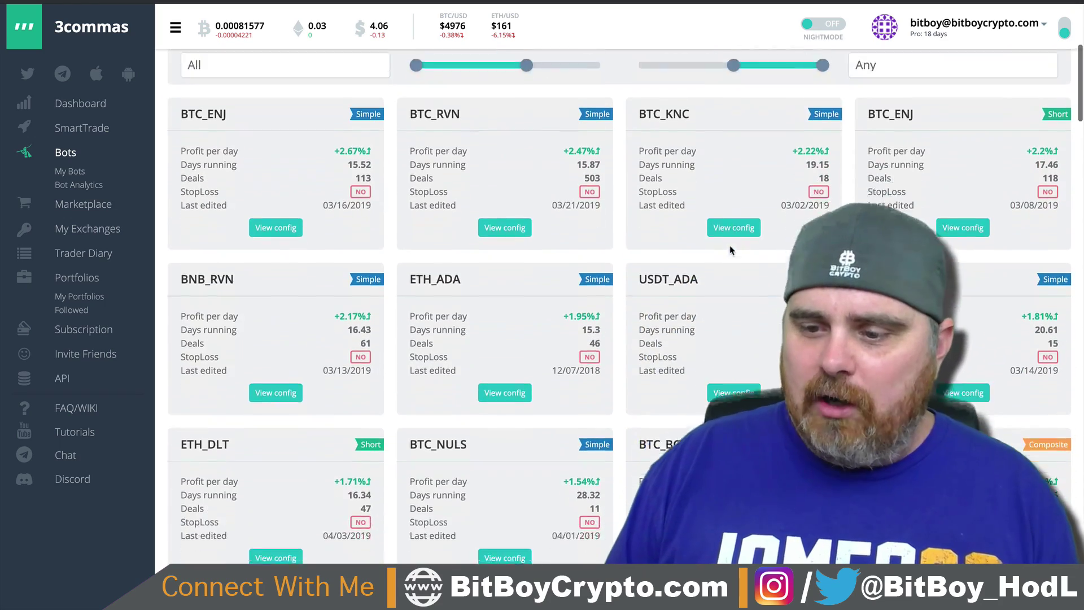
scroll(730, 250, "down", 10)
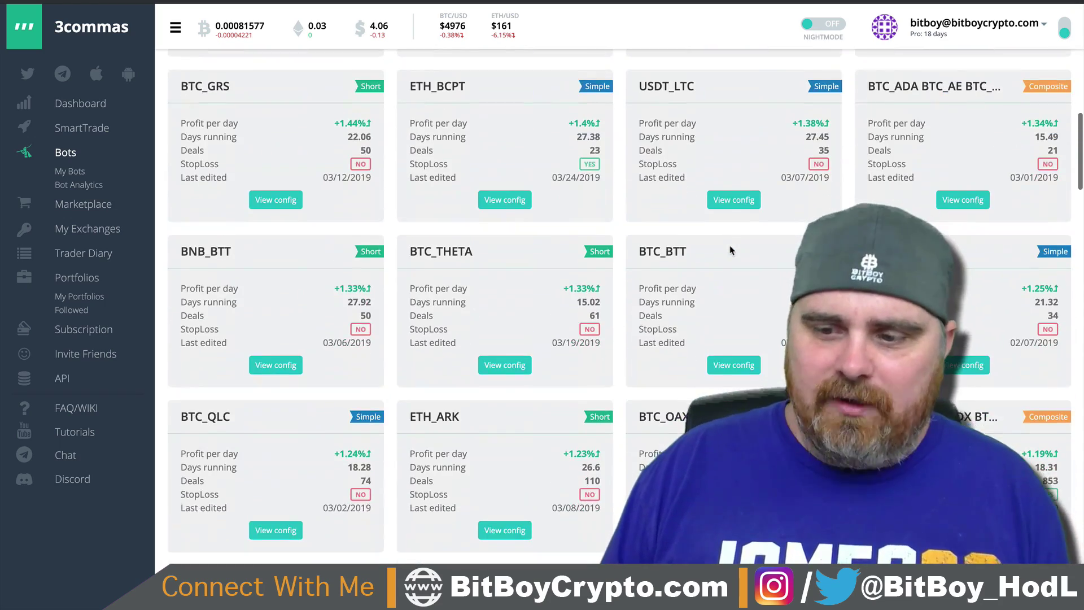
scroll(729, 250, "down", 6)
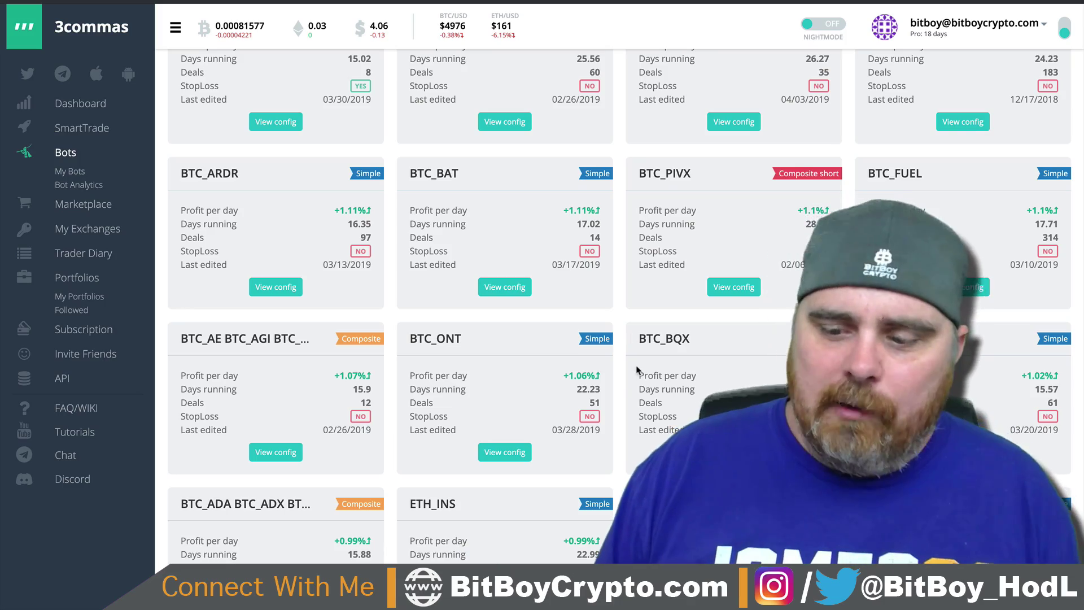
scroll(637, 370, "down", 6)
scroll(638, 370, "down", 5)
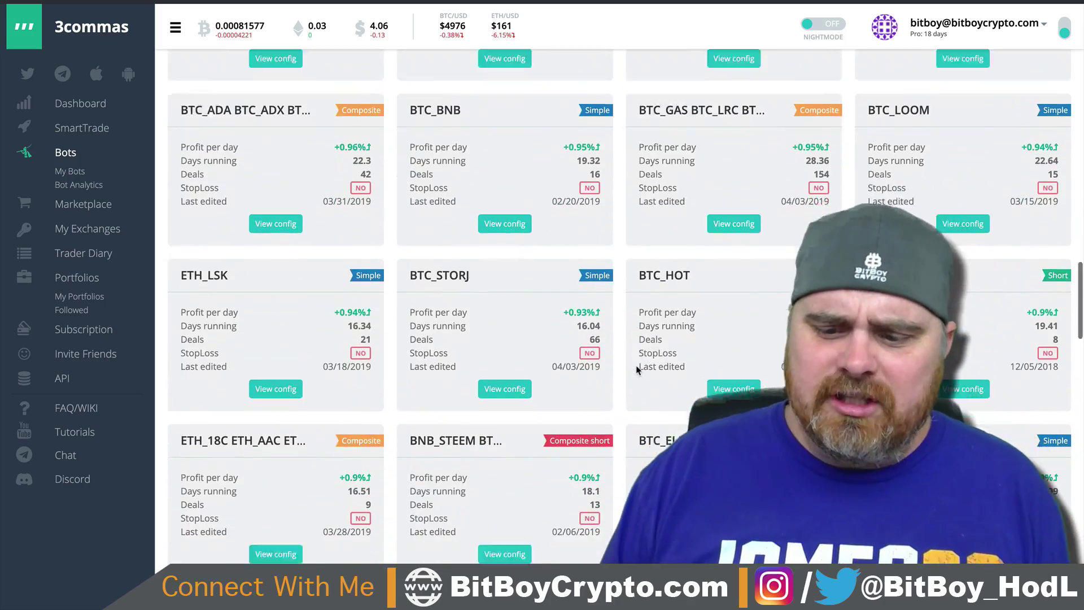
scroll(637, 370, "up", 15)
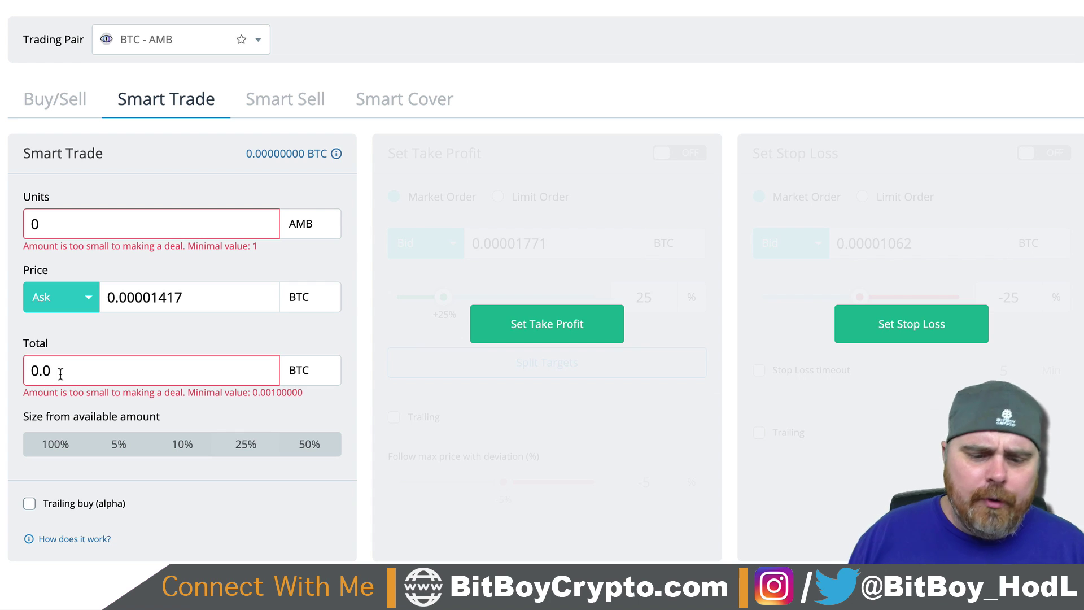
Step: Try a total of 0.1 BTC for the BTC-AMB Smart Trade, and the 10% and 5% sizes of the available amount
left_click_drag(55, 370, 44, 370)
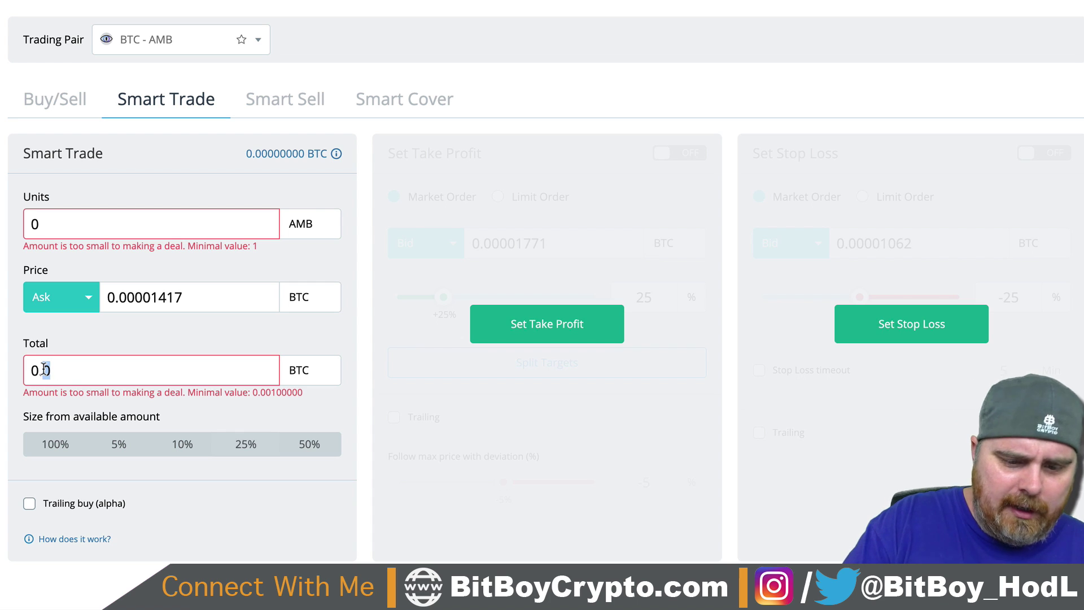
type("1")
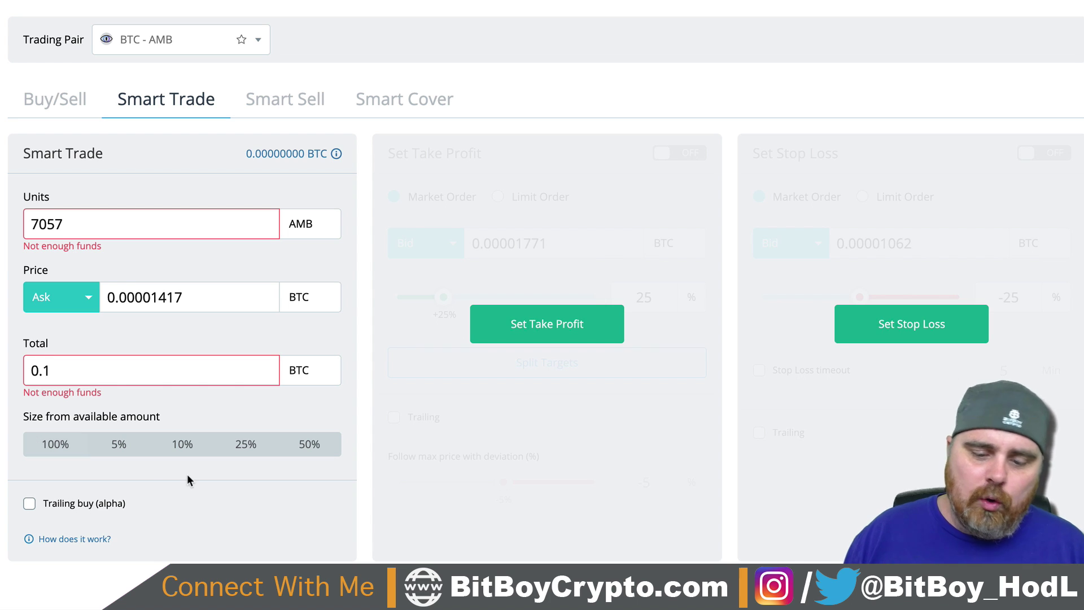
left_click(188, 449)
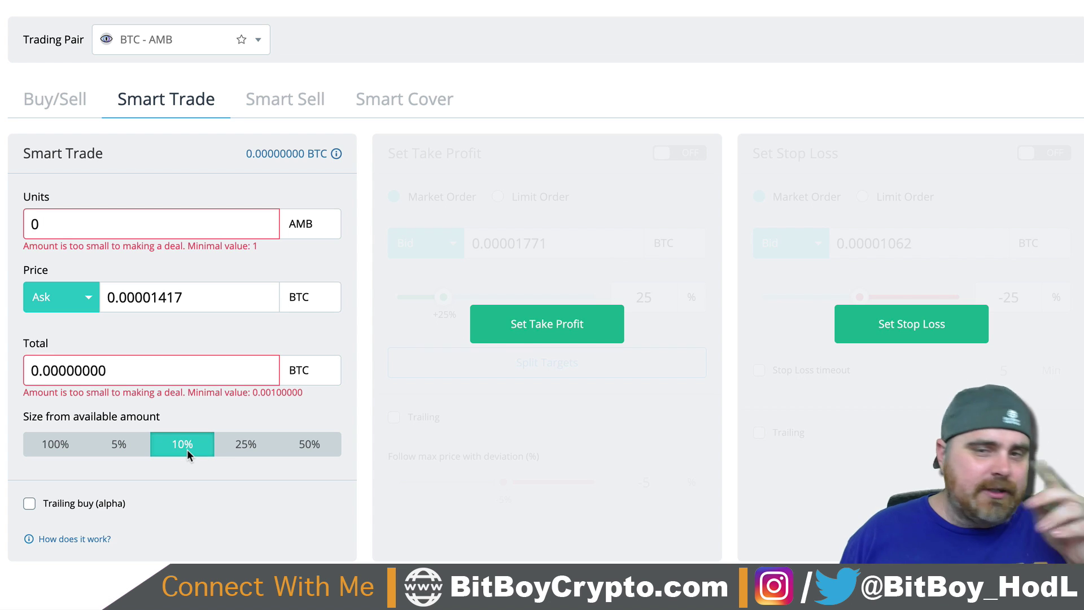
left_click(111, 444)
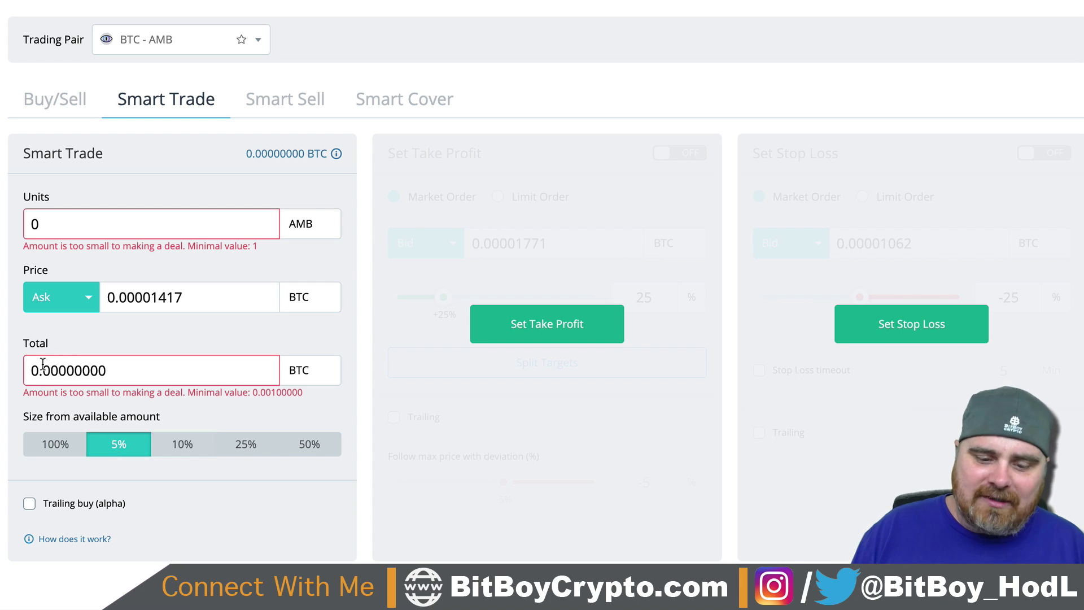
Step: Set the BTC-AMB Smart Trade total to 0.1 BTC and its buy price to 0.00001700 BTC
left_click_drag(43, 370, 244, 378)
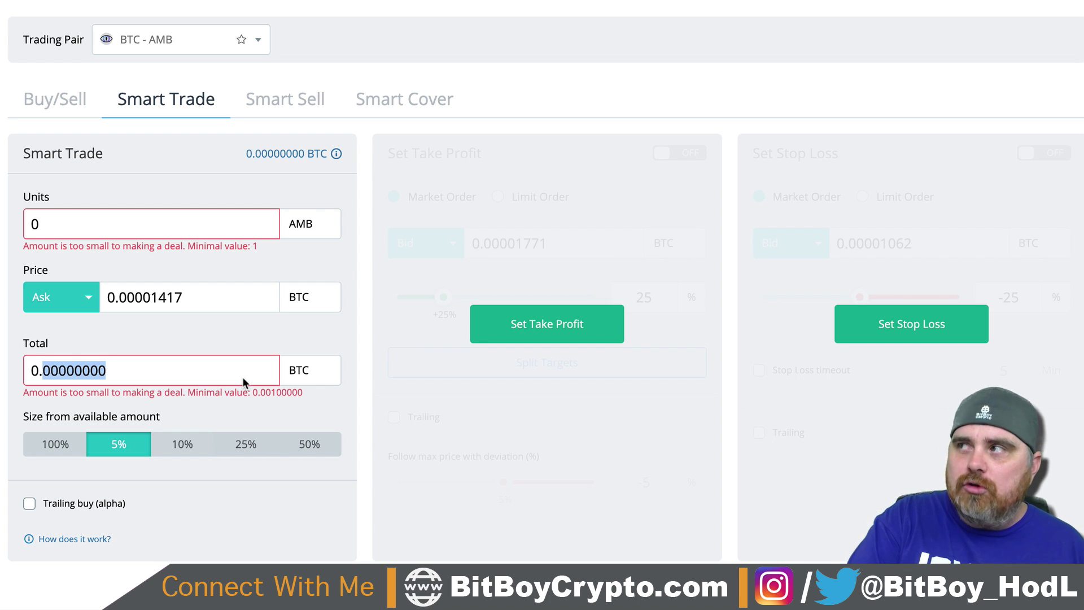
type("1")
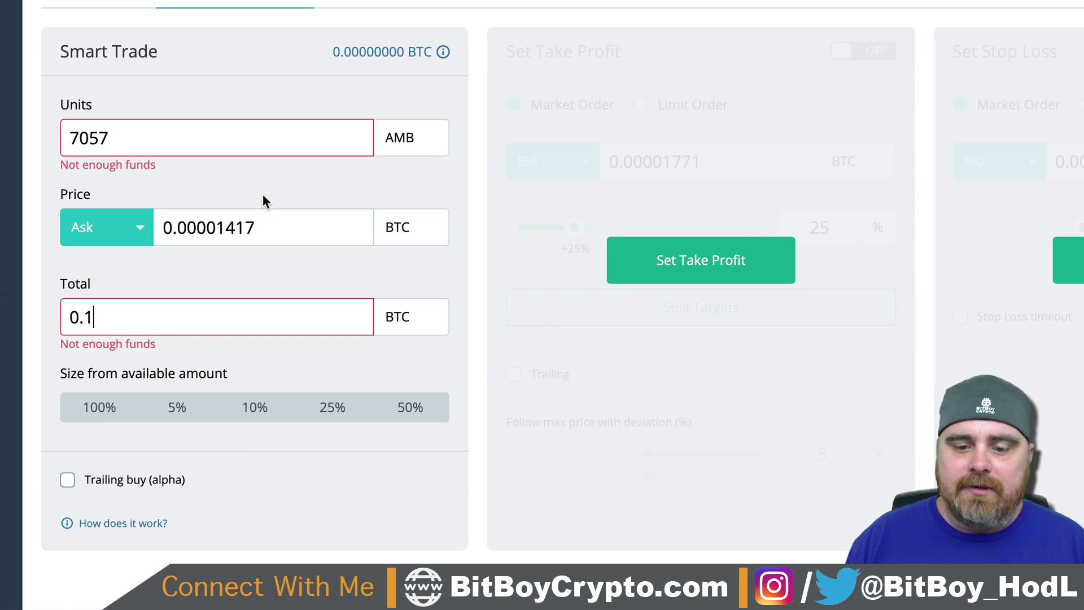
left_click(293, 225)
left_click_drag(293, 226, 213, 228)
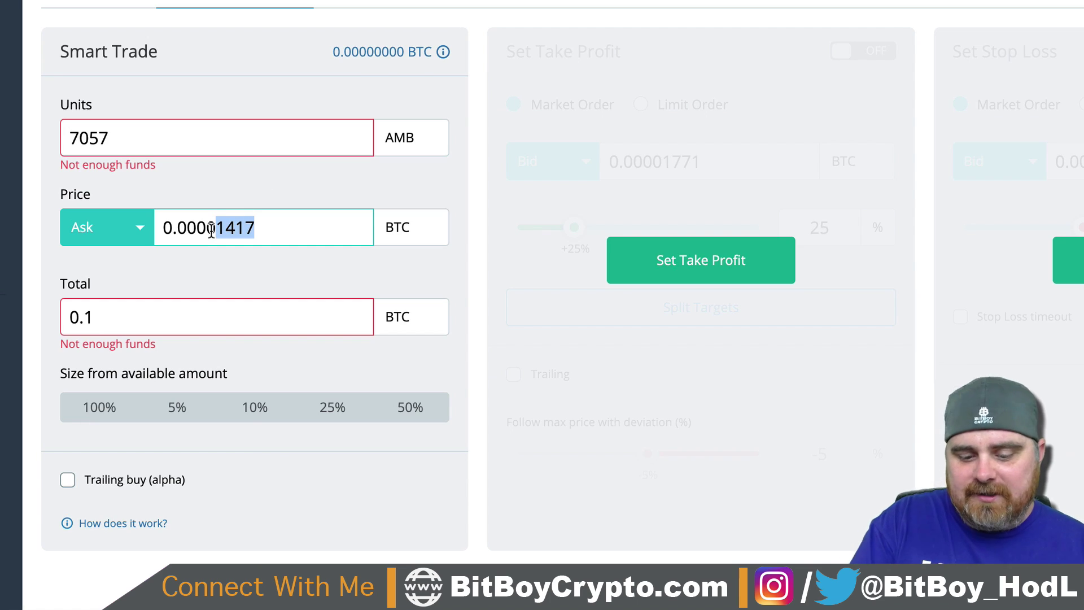
type("17")
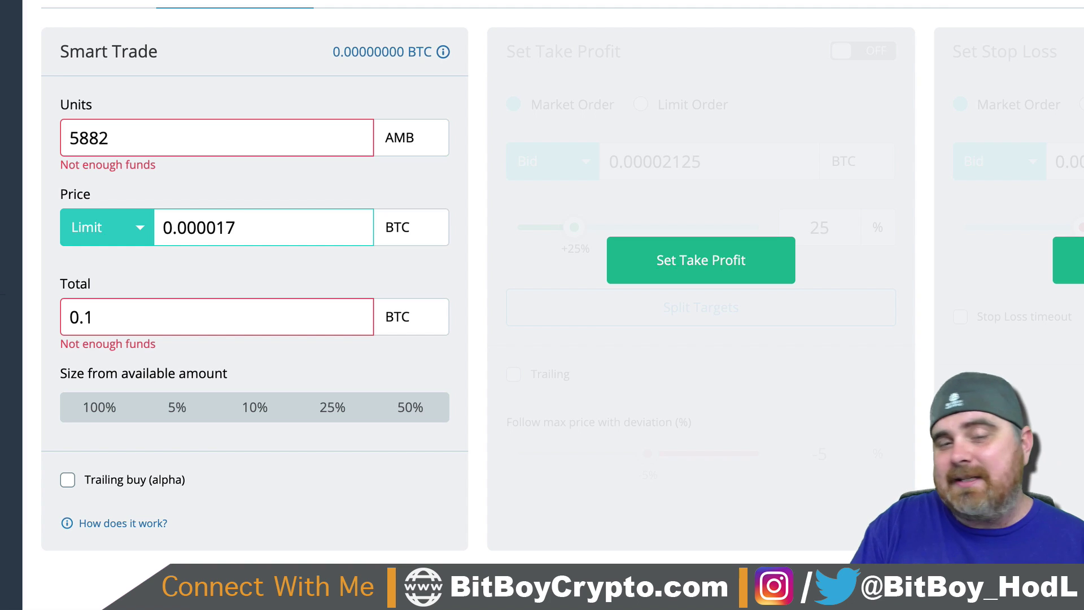
type("00")
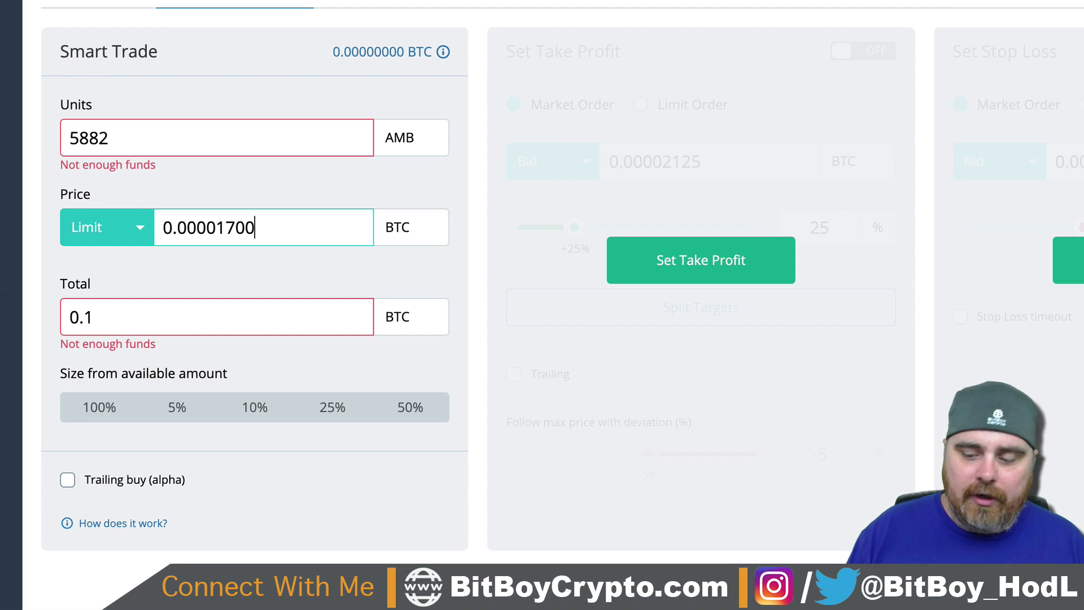
key("BackSpace")
key("BackSpace")
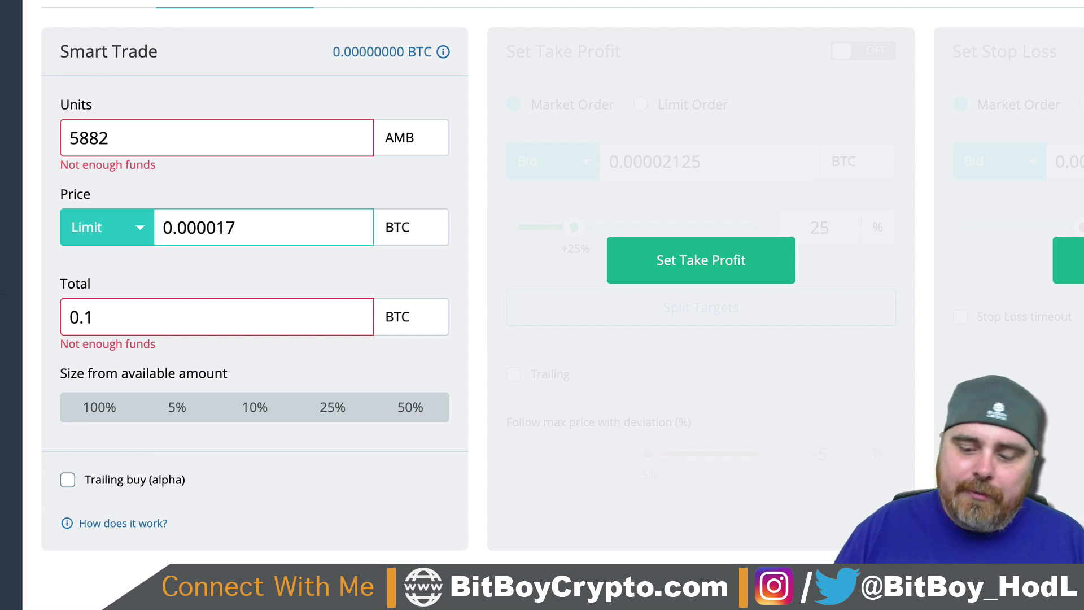
type("00")
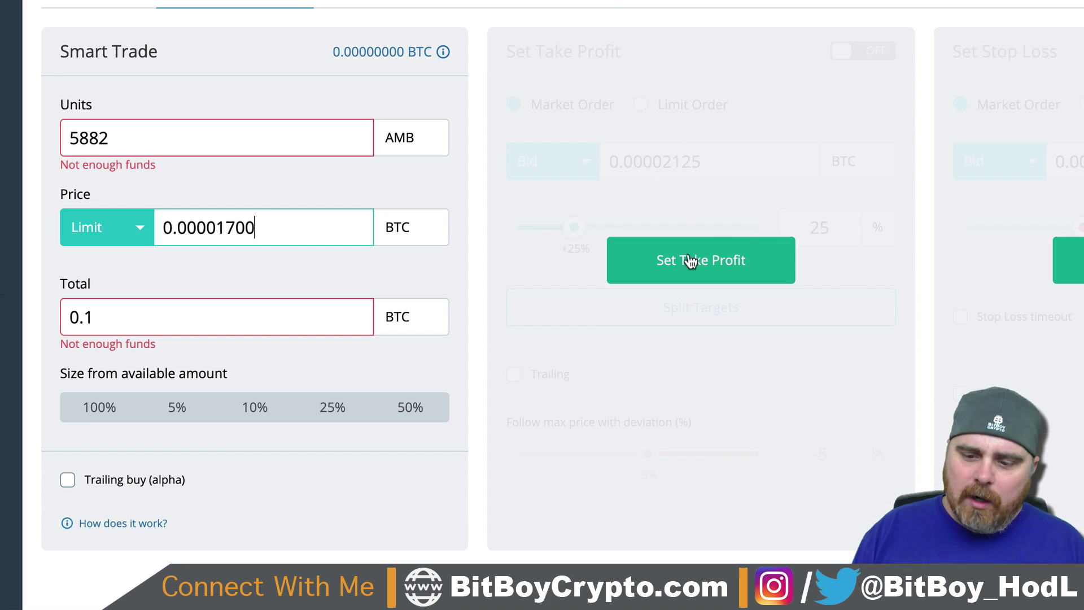
Step: Enable Take Profit for the BTC-AMB Smart Trade
left_click(684, 266)
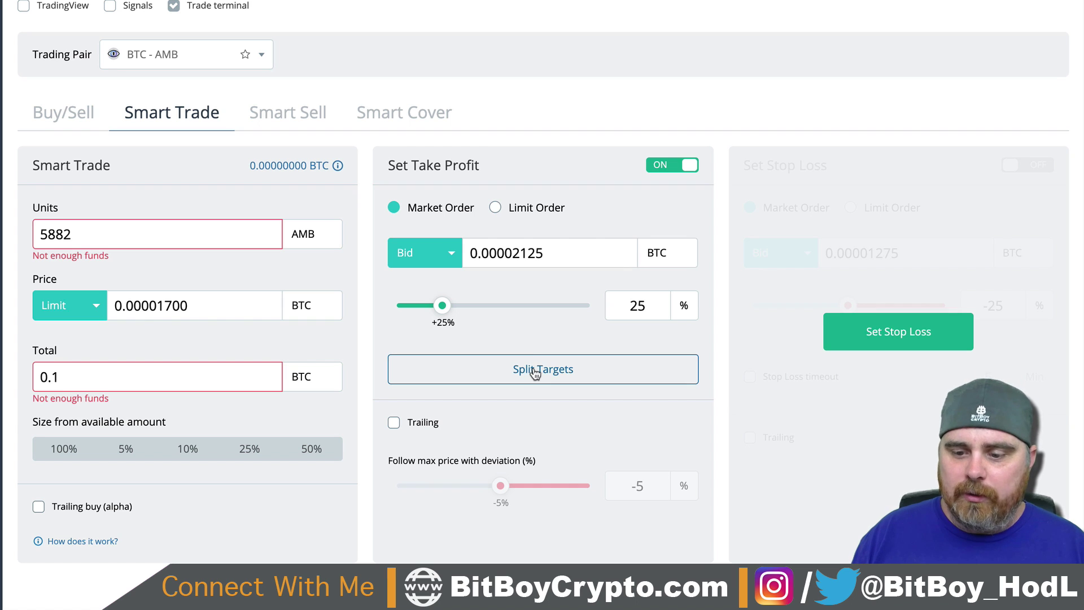
Step: Split the take profit into targets and add three, each at 0.00002125 BTC with 25% volume
left_click(535, 371)
scroll(522, 347, "down", 1)
scroll(521, 342, "up", 1)
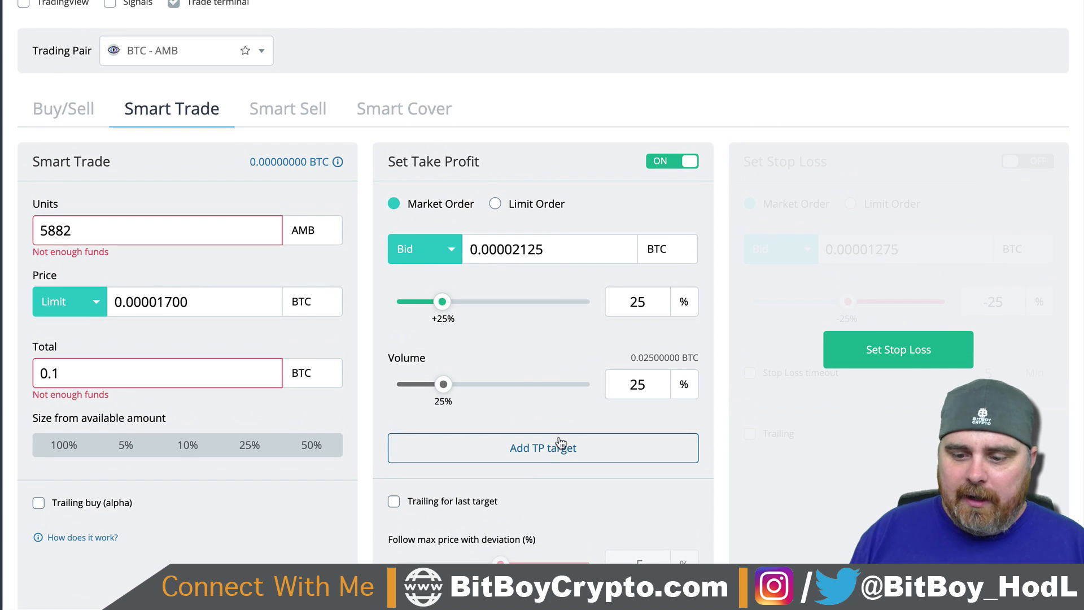
left_click(547, 455)
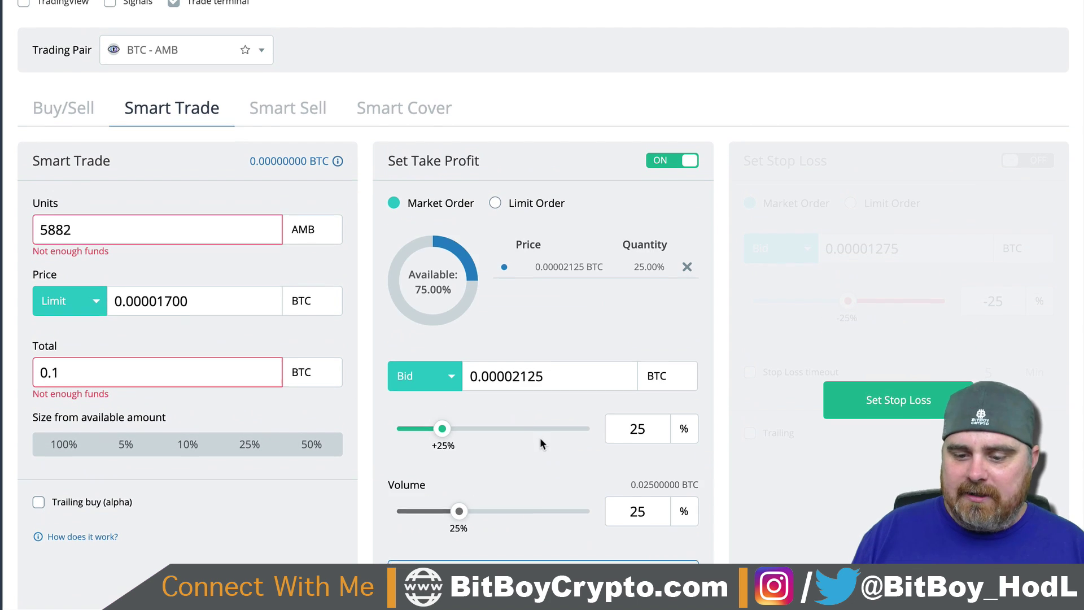
scroll(542, 446, "down", 3)
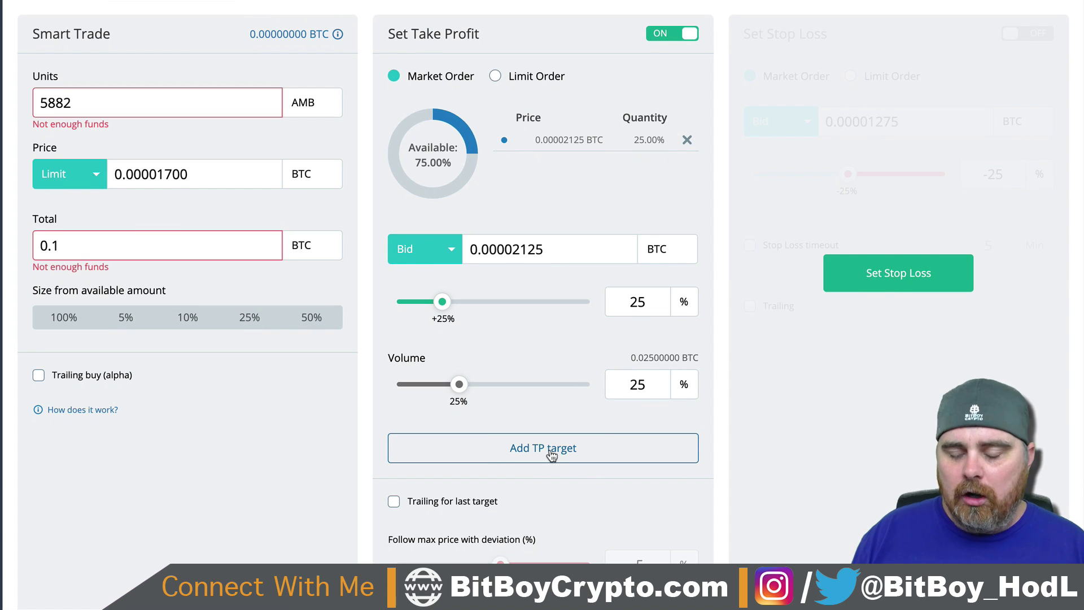
left_click(552, 454)
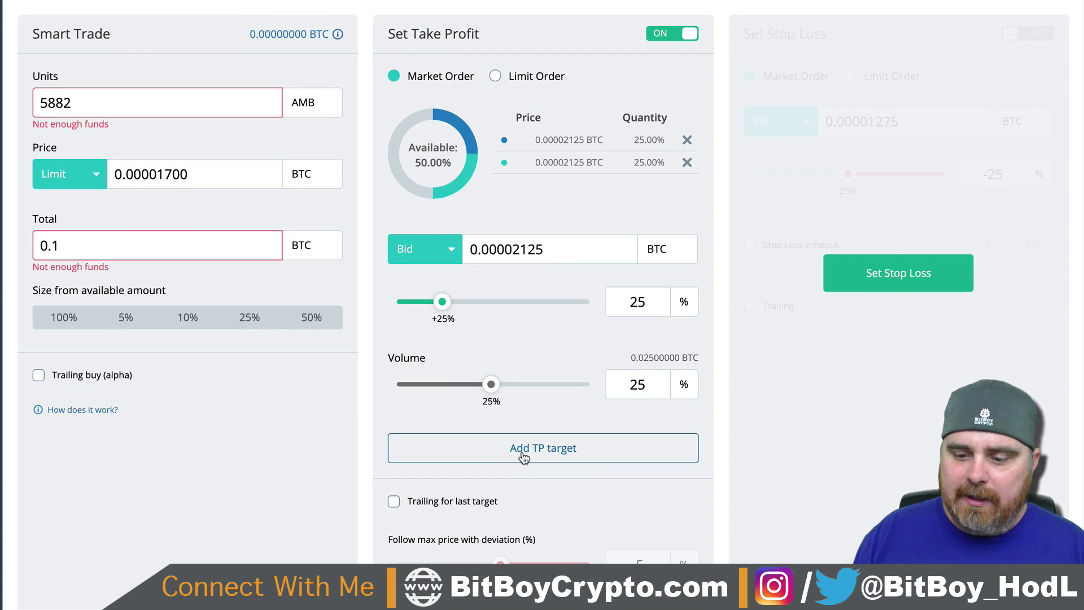
scroll(516, 409, "down", 1)
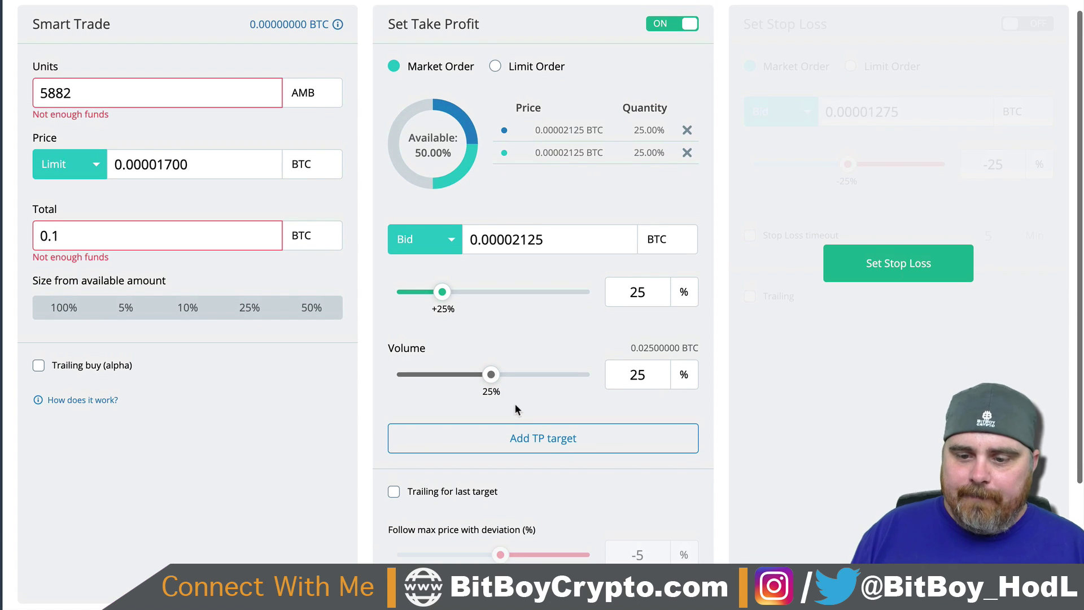
left_click(528, 449)
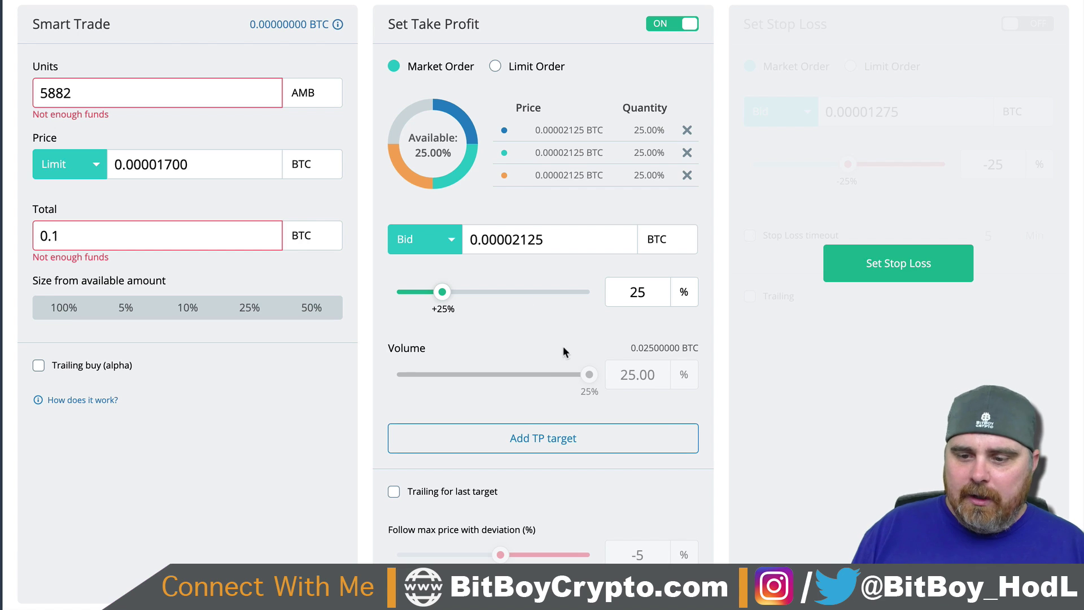
Step: Remove all three take-profit targets
left_click(687, 130)
left_click(687, 130)
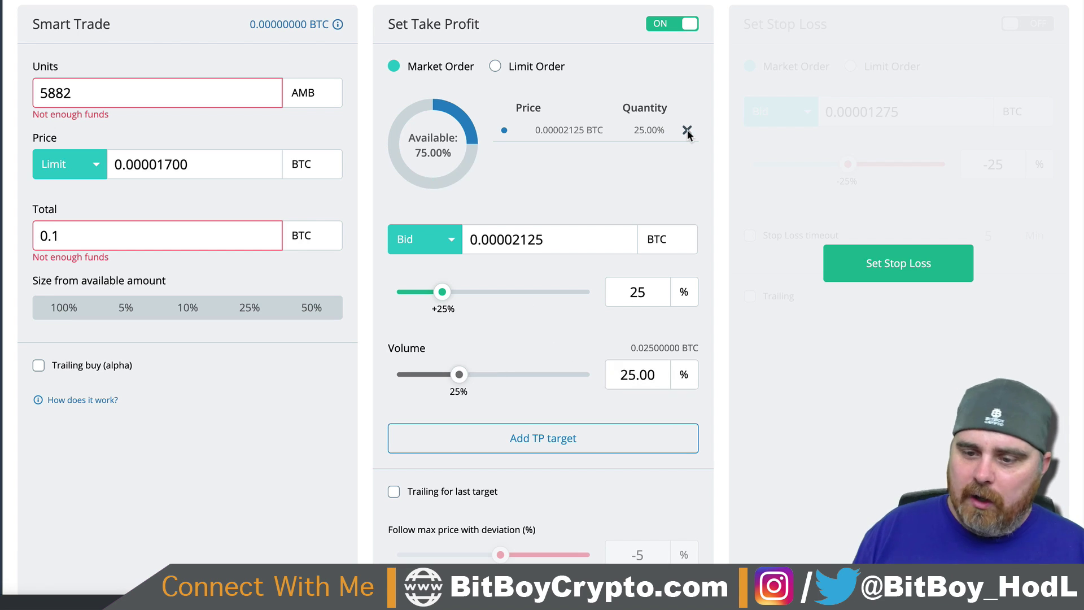
left_click(687, 130)
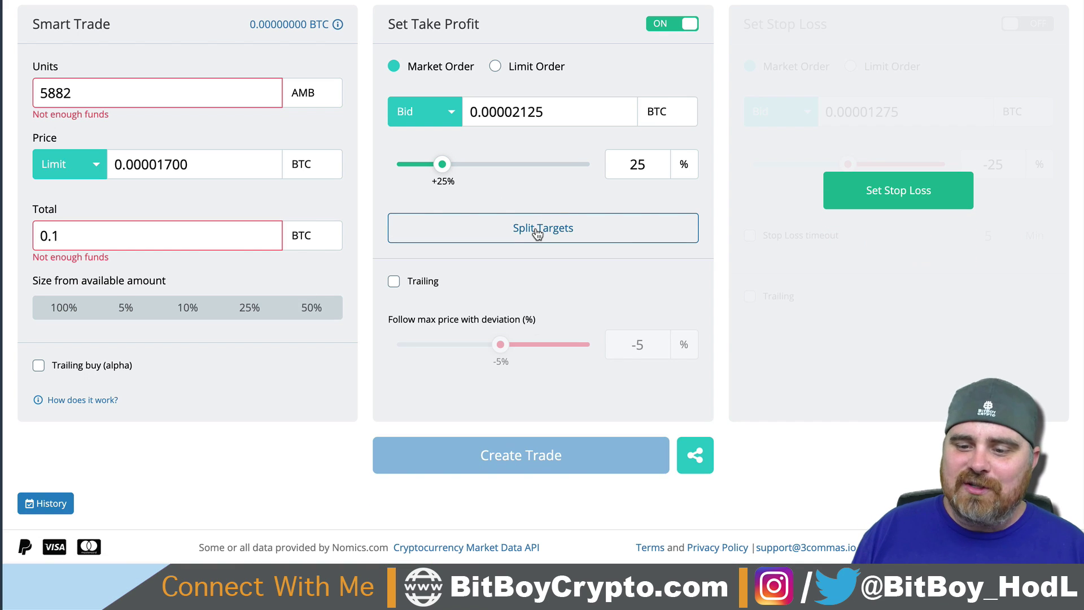
Step: Set the take-profit price to 0.00001950 BTC, split it into targets and add the first target with 33% volume
left_click_drag(512, 110, 609, 107)
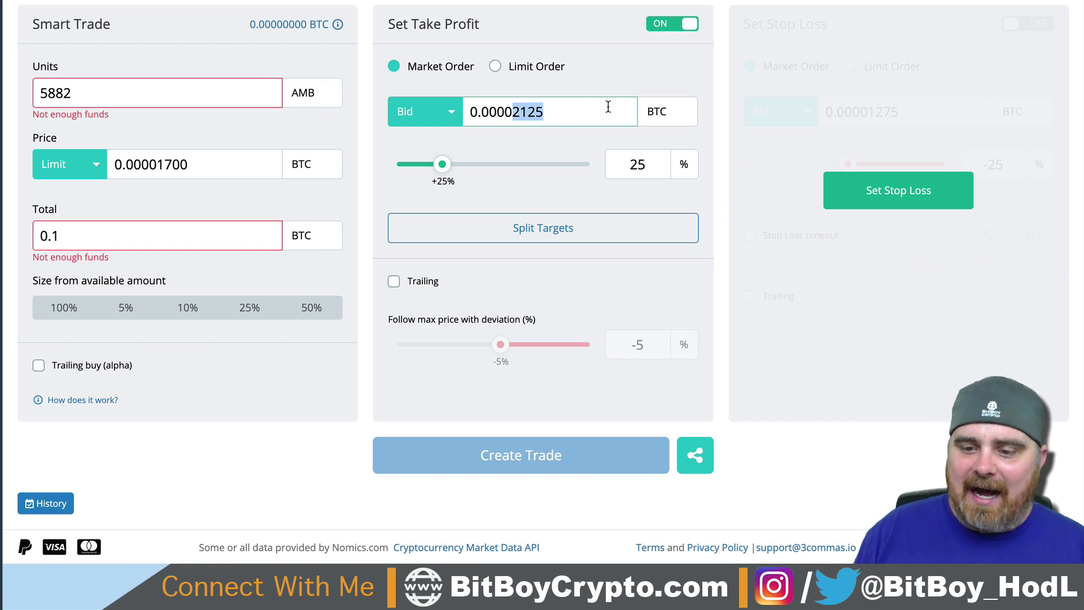
type("195")
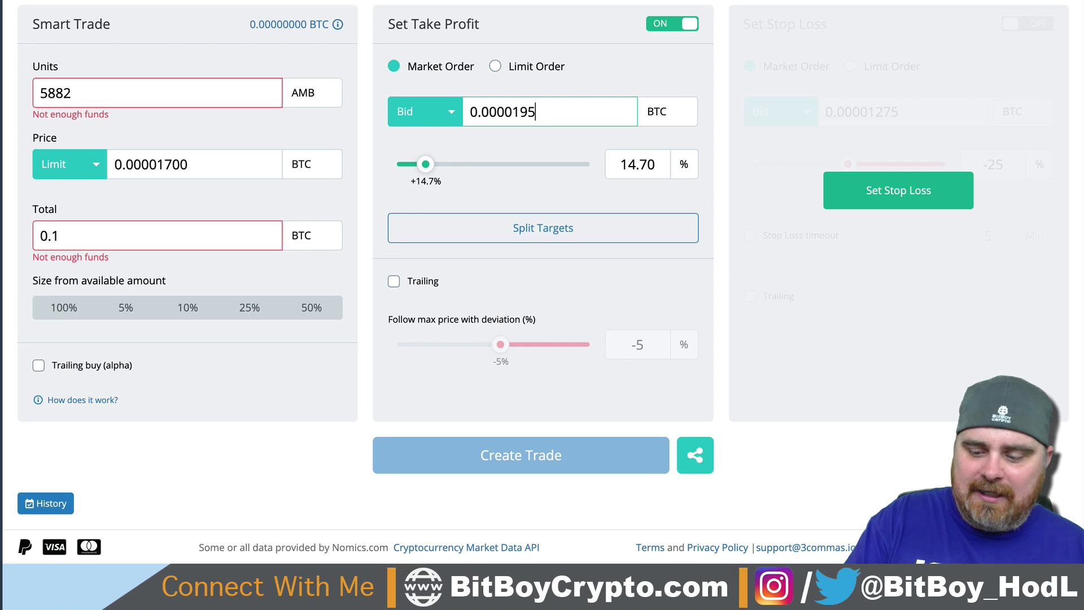
type("0")
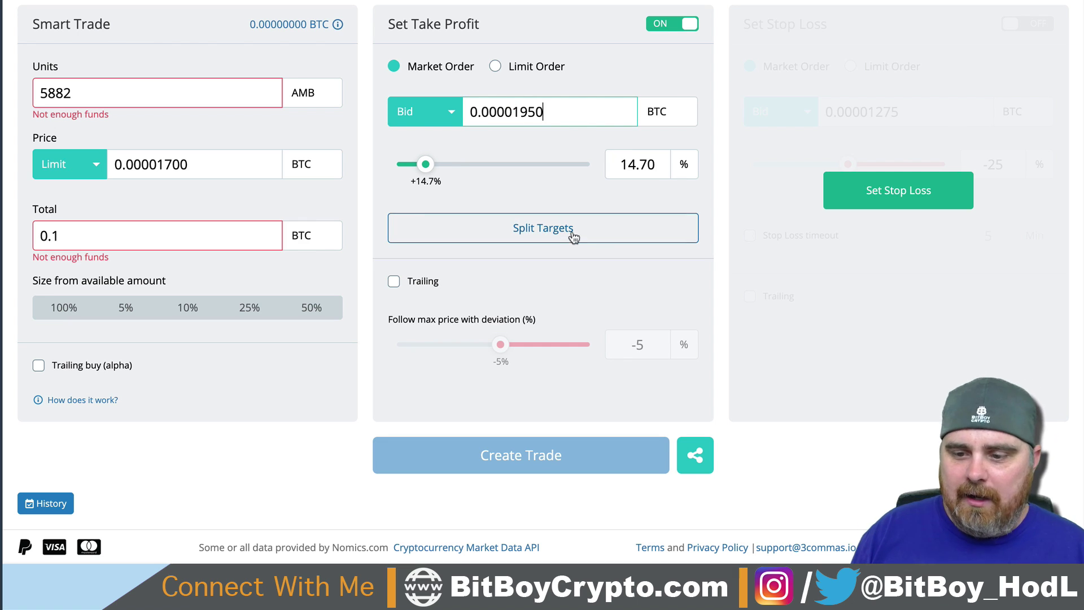
left_click(665, 162)
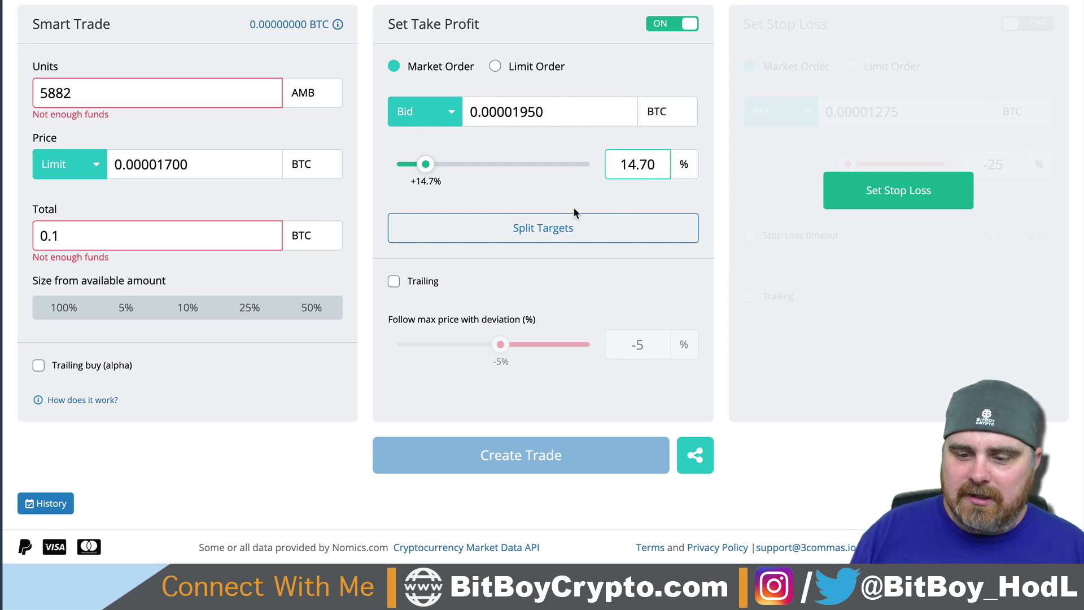
left_click(545, 228)
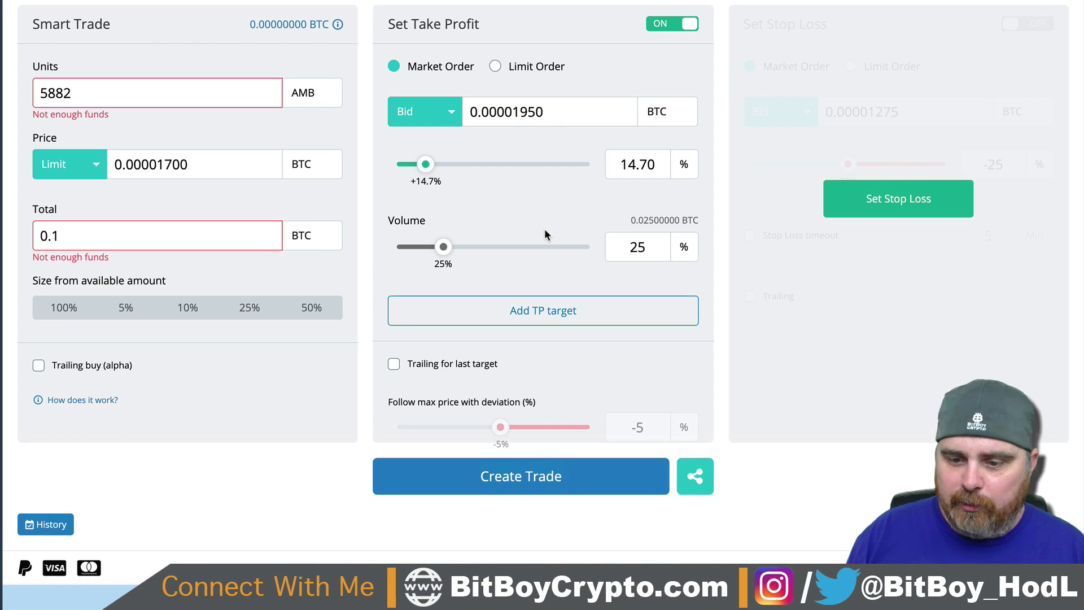
left_click_drag(651, 249, 611, 250)
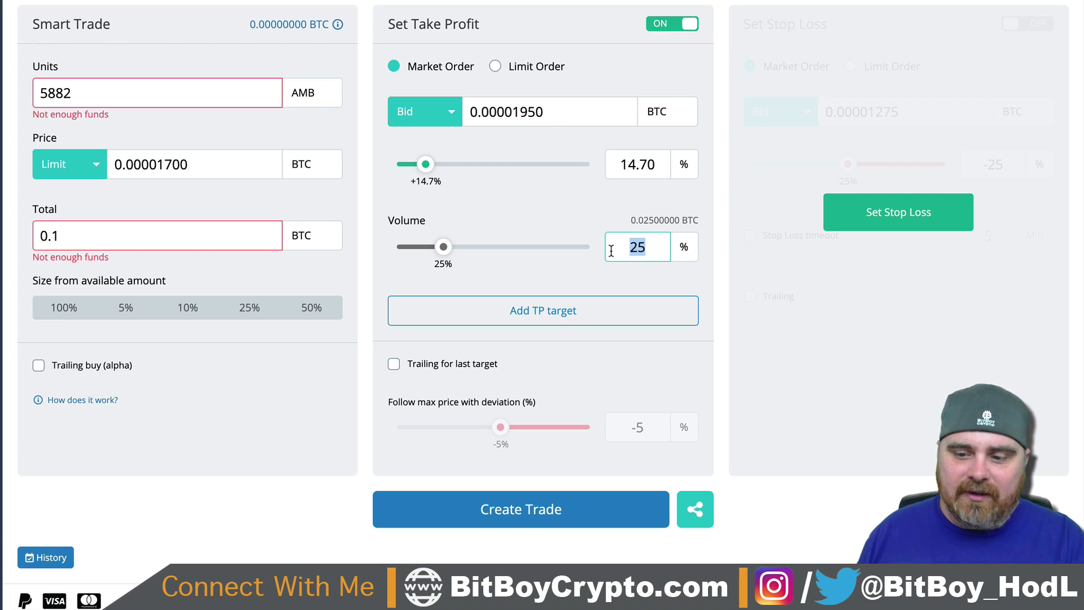
type("33")
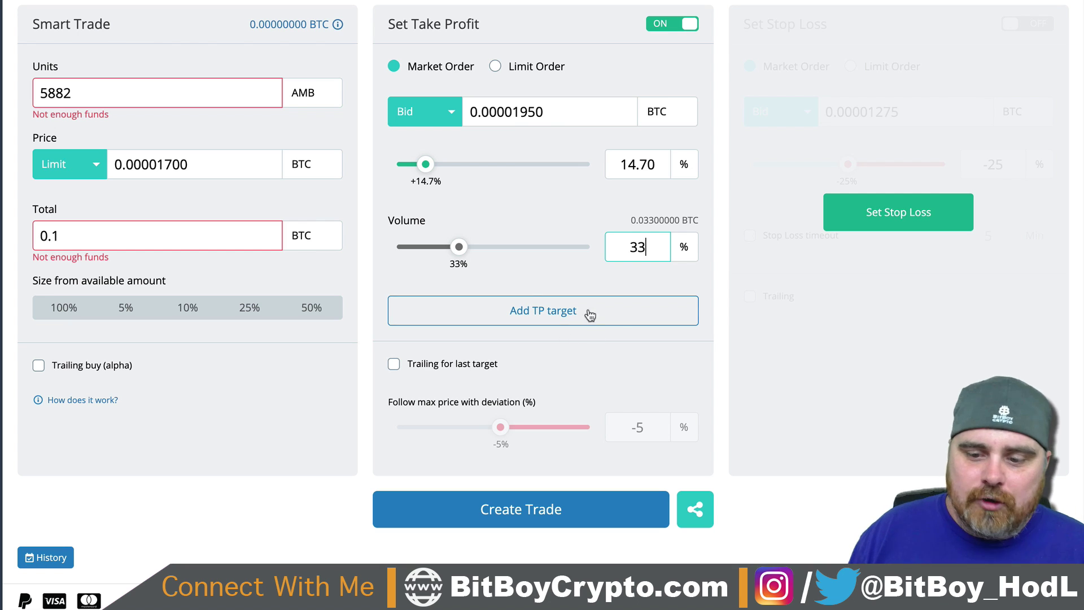
left_click(541, 312)
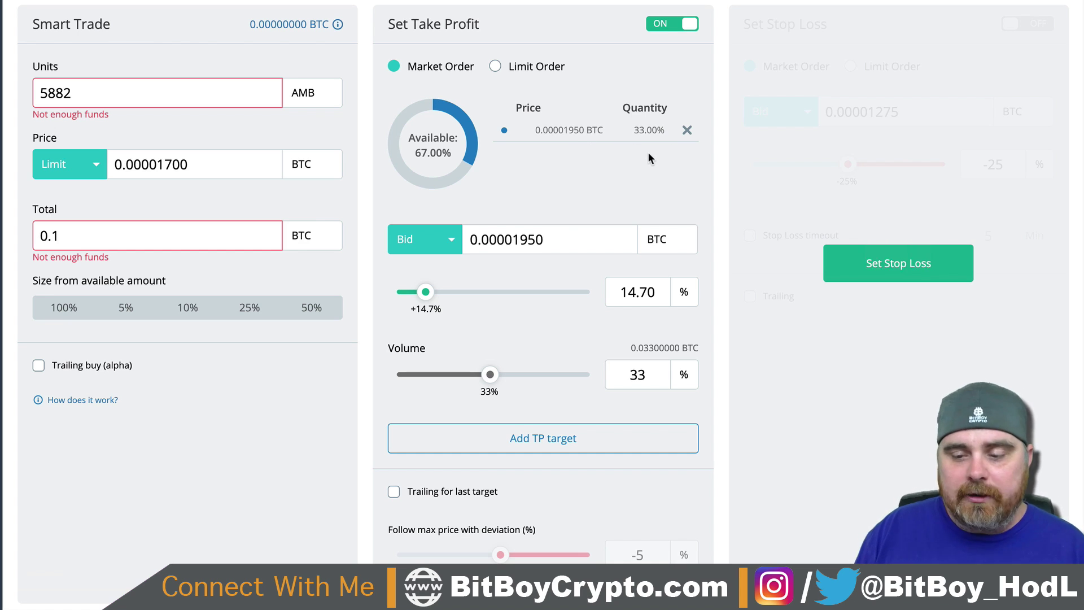
Step: Add a second take-profit target at 0.00002100 BTC with 33% volume
scroll(575, 171, "down", 3)
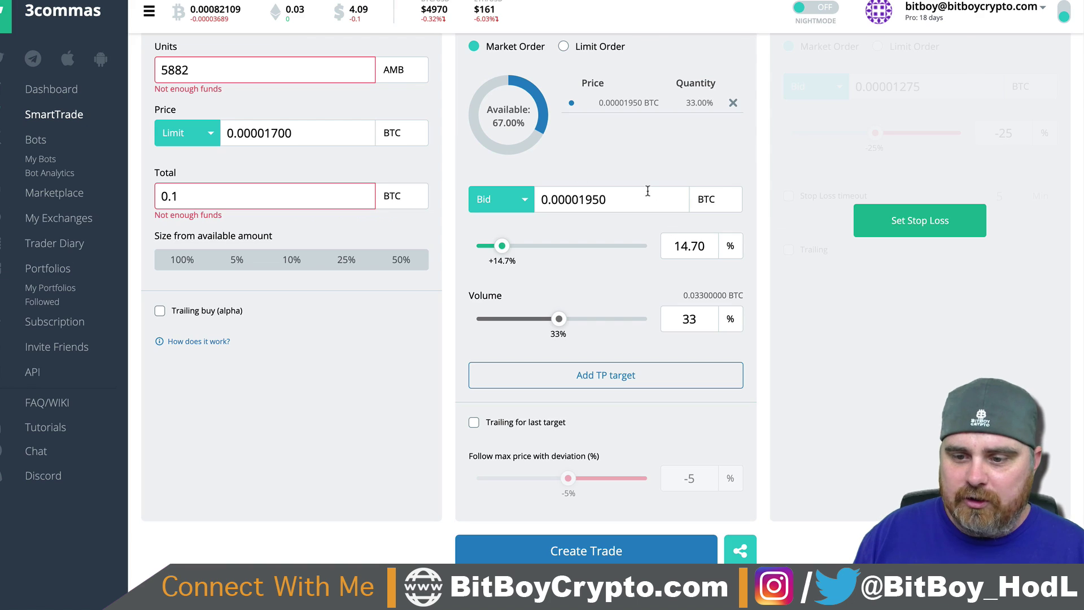
left_click_drag(578, 198, 687, 197)
type("2100")
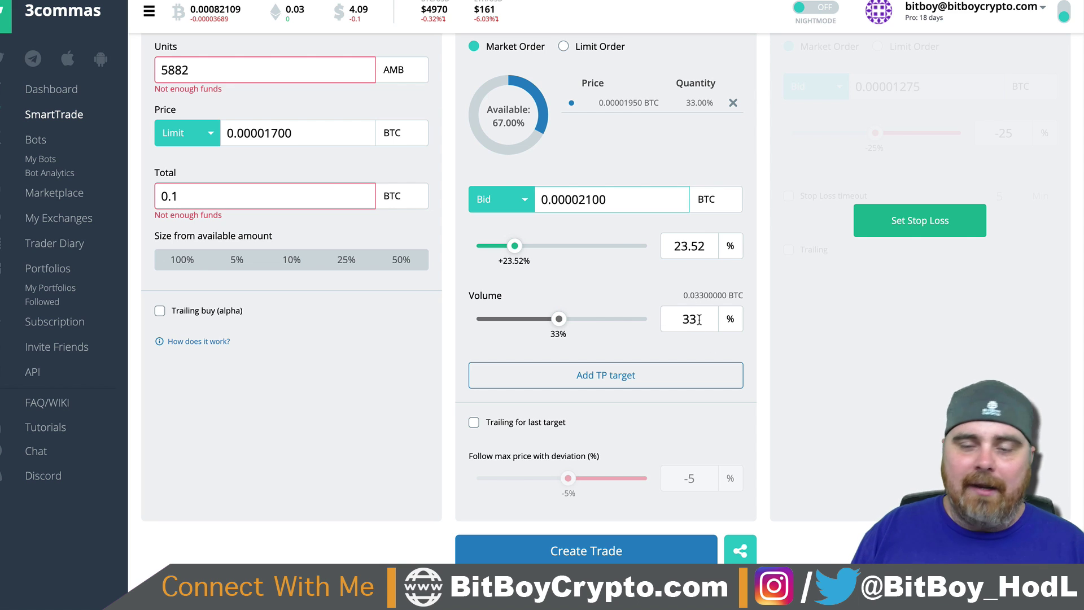
left_click(614, 379)
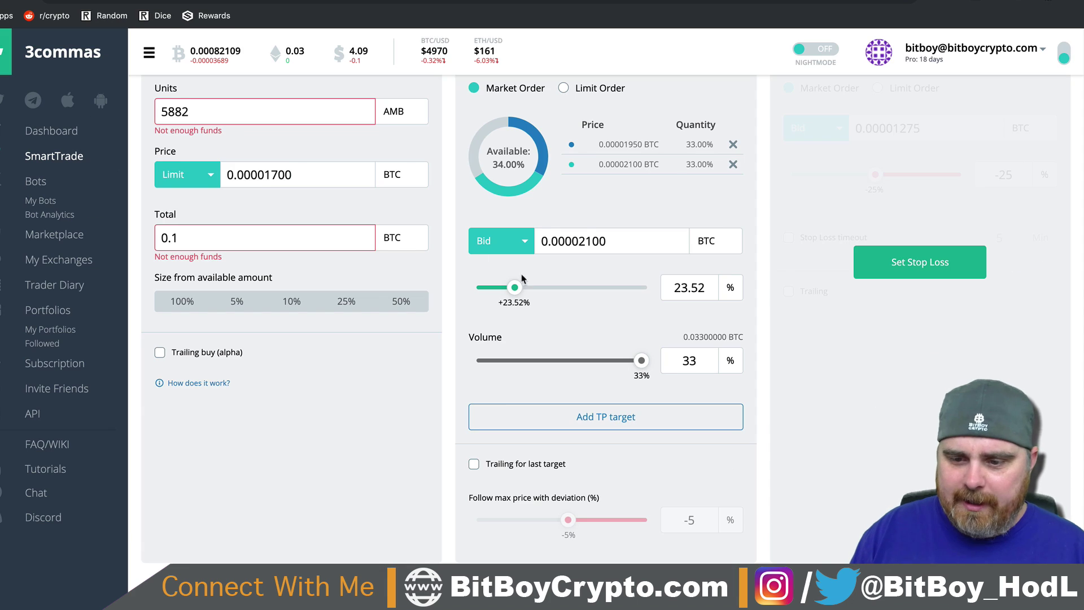
Step: Add a third take-profit target at 0.00002300 BTC with 34% volume
left_click_drag(585, 238, 770, 268)
type("300")
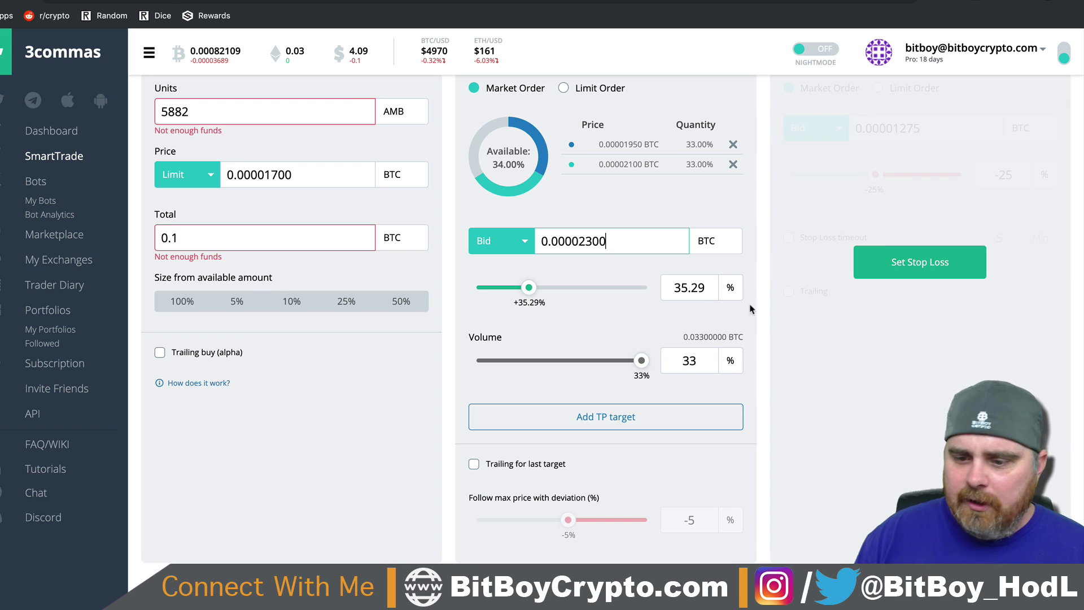
left_click(709, 358)
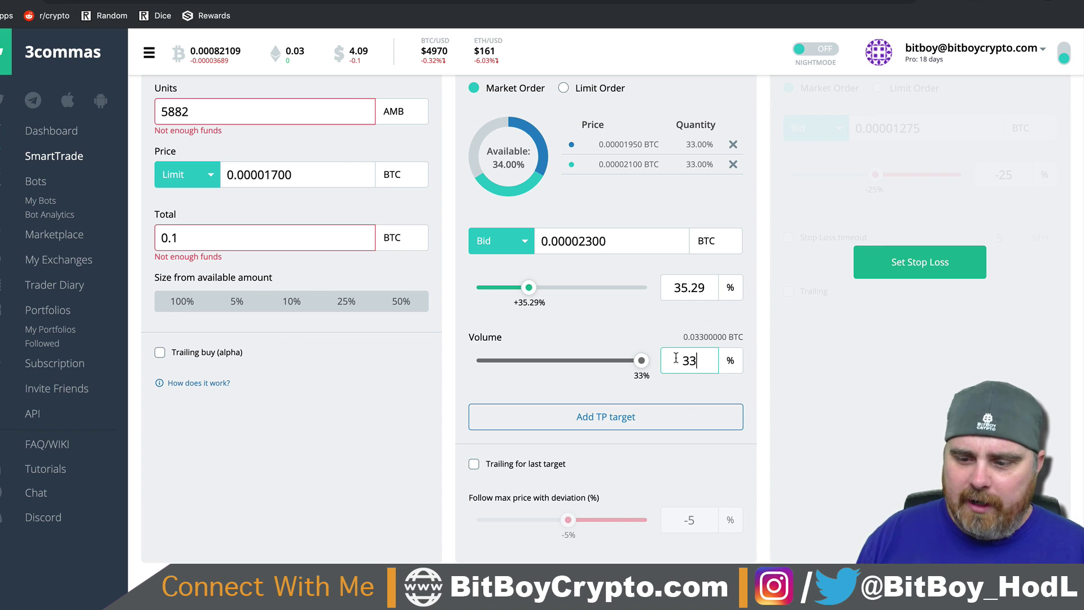
double_click(709, 359)
type("34")
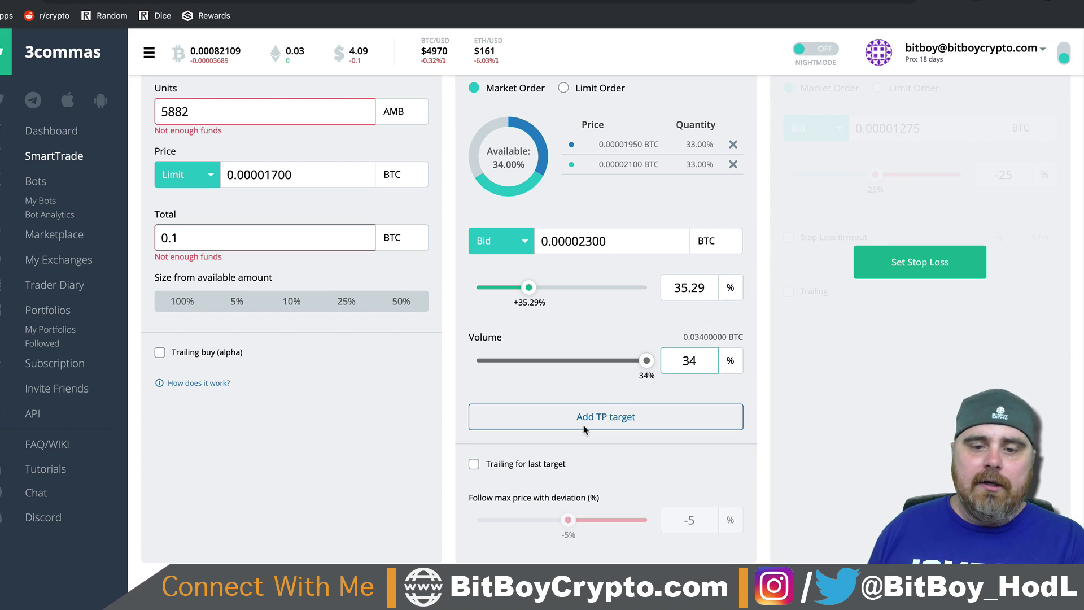
left_click(620, 424)
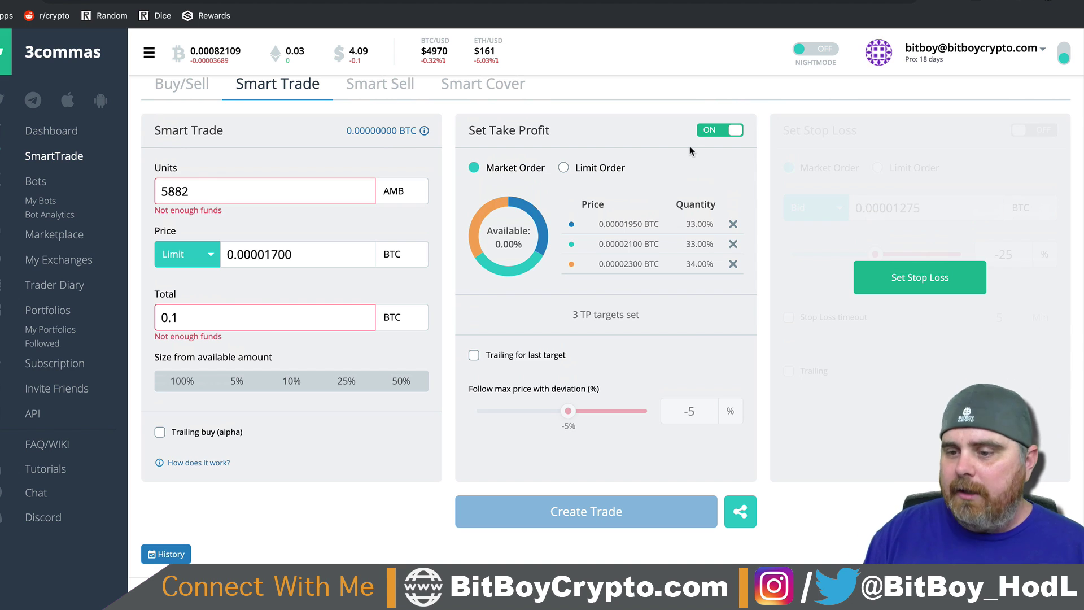
Step: Enable the stop loss for the BTC-AMB Smart Trade and set its bid price to 0.00001550 BTC
left_click(929, 280)
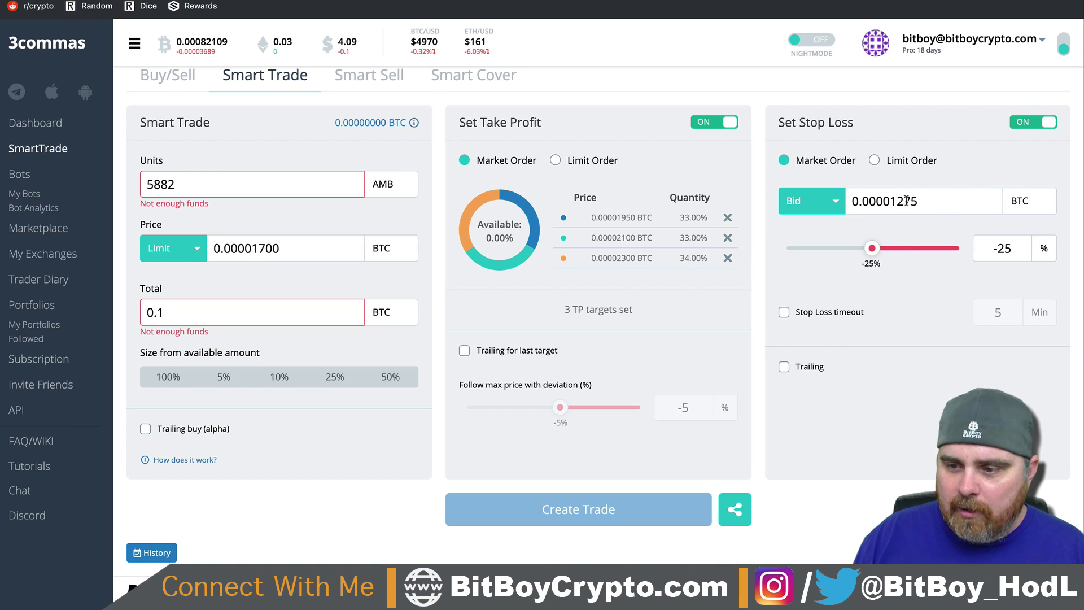
left_click(899, 201)
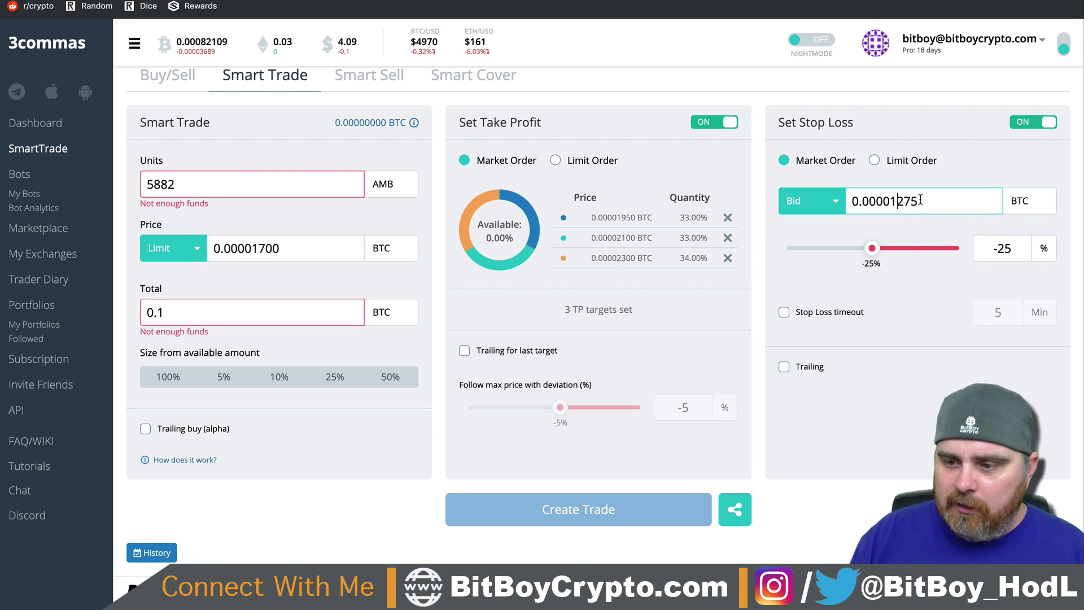
left_click_drag(900, 201, 919, 201)
type("550")
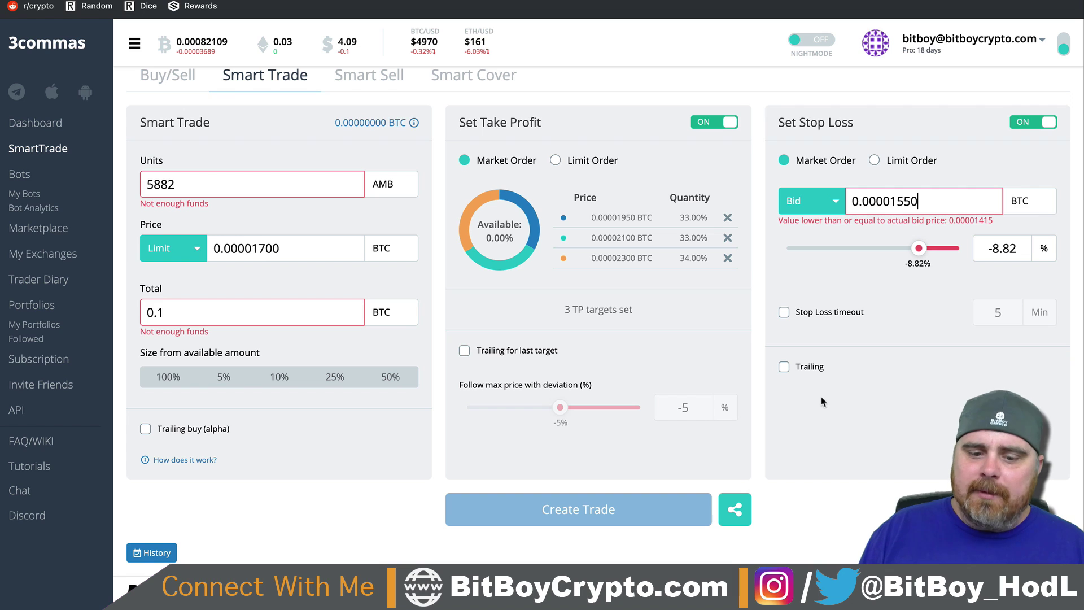
Step: Turn on trailing for the stop loss and switch it back off
left_click(785, 366)
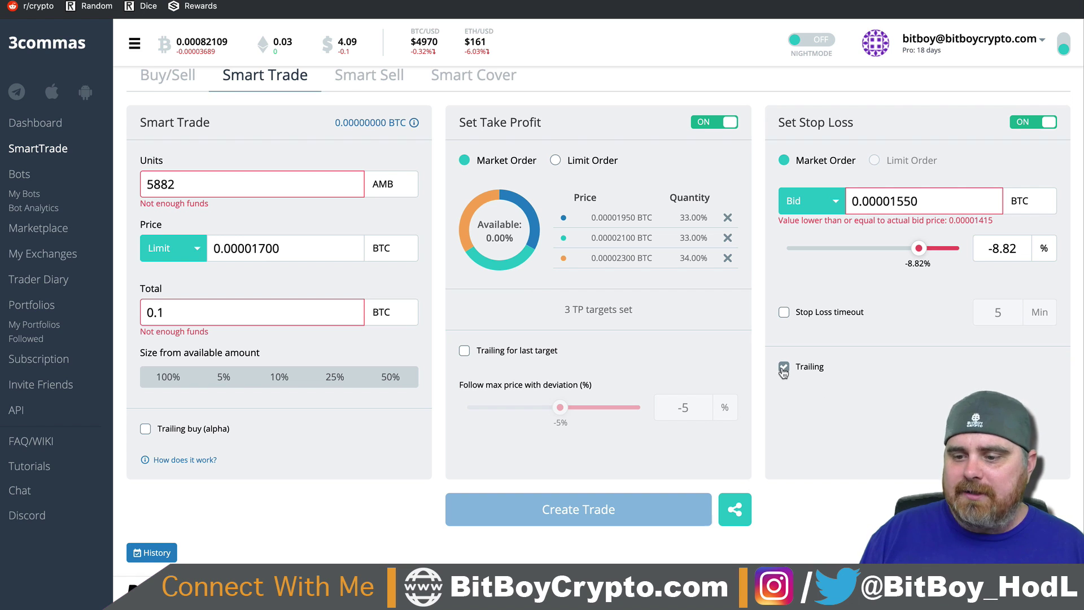
left_click(785, 367)
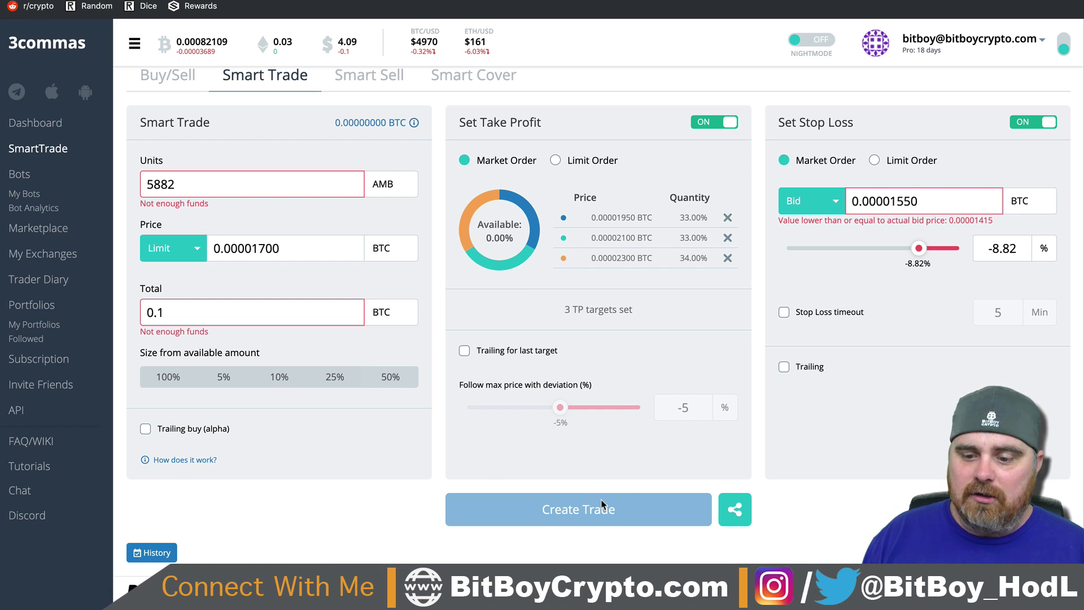
scroll(405, 512, "up", 1)
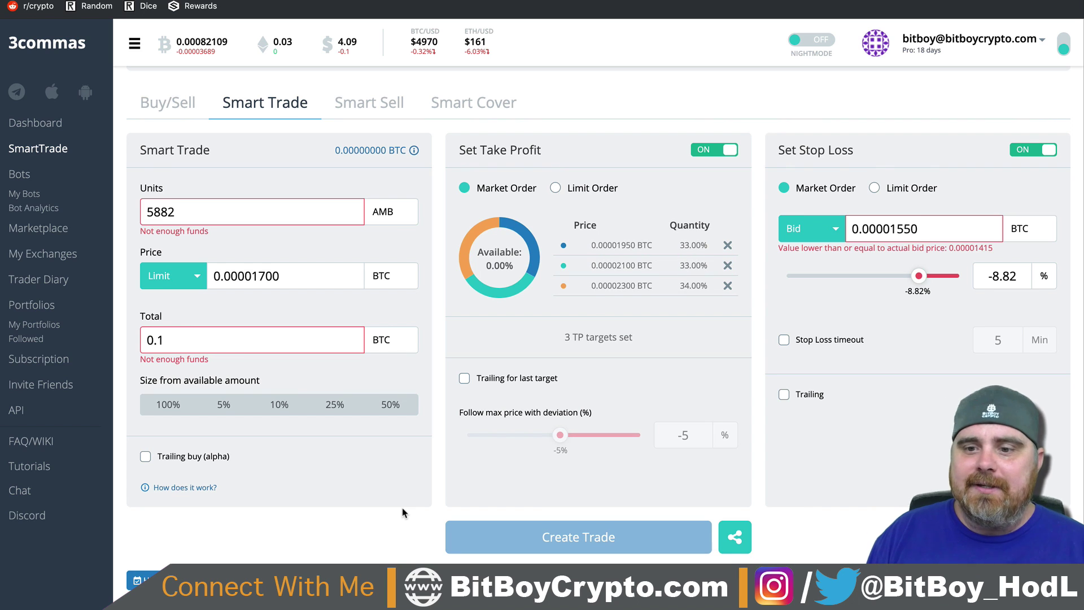
scroll(405, 512, "down", 1)
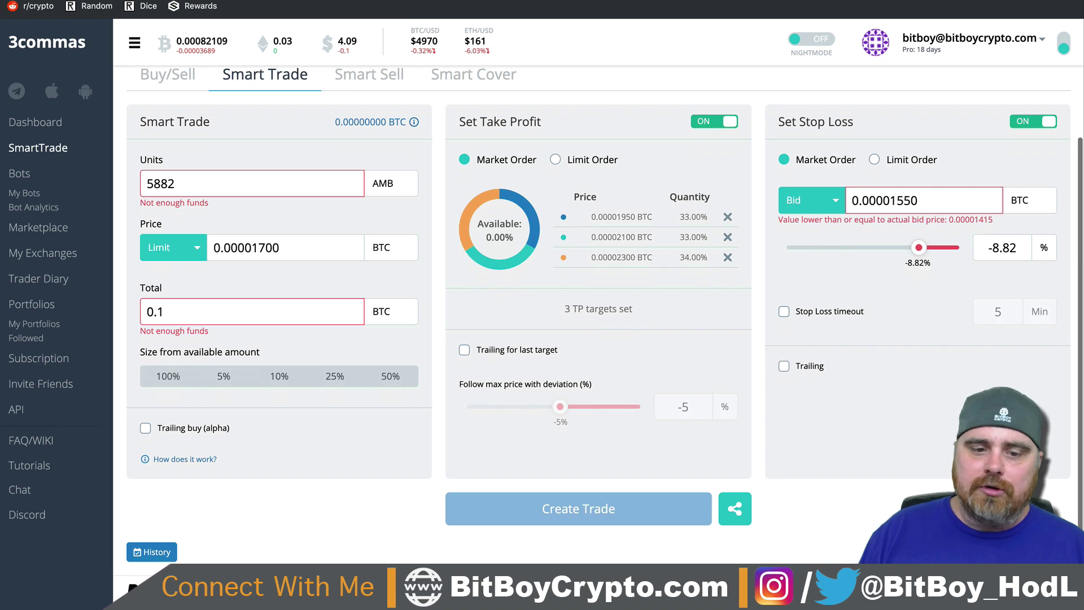